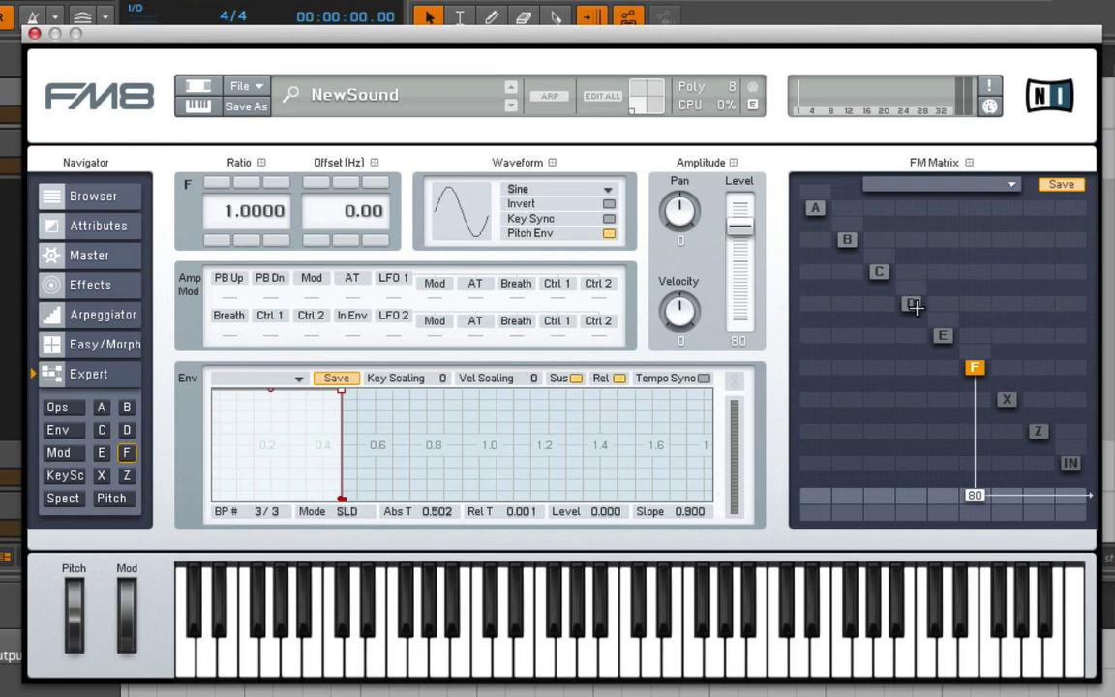
# Select operators A through E in the FM Matrix in turn, ending back on operator A.
pyautogui.click(814, 209)
pyautogui.click(847, 239)
pyautogui.click(879, 270)
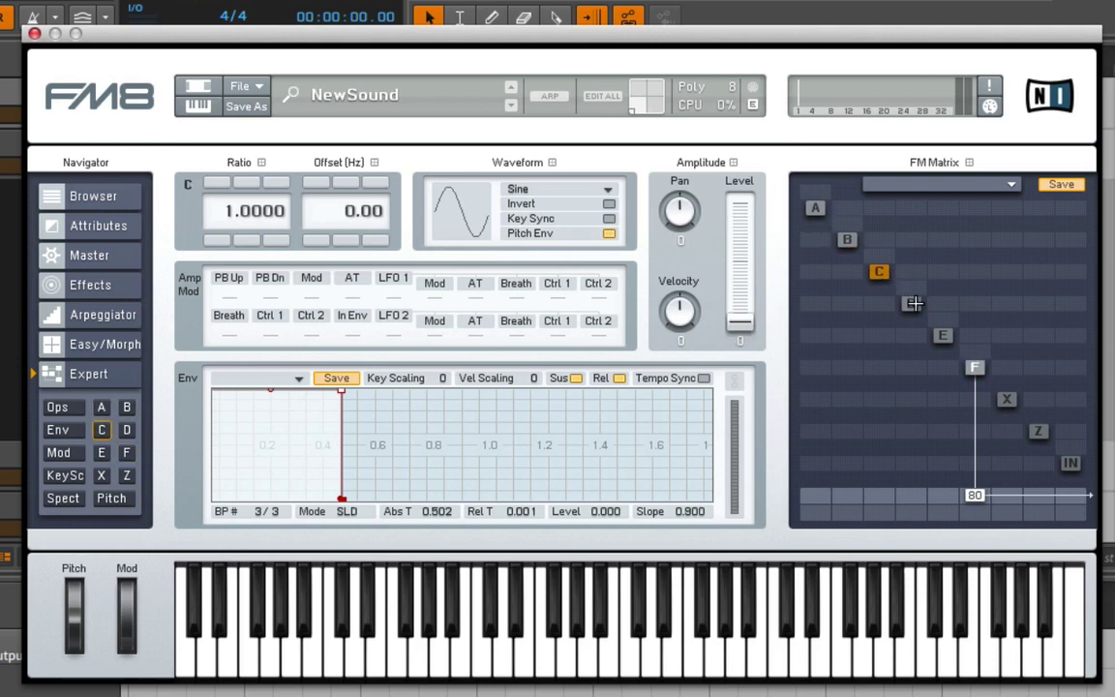
pyautogui.click(911, 303)
pyautogui.click(936, 333)
pyautogui.click(815, 209)
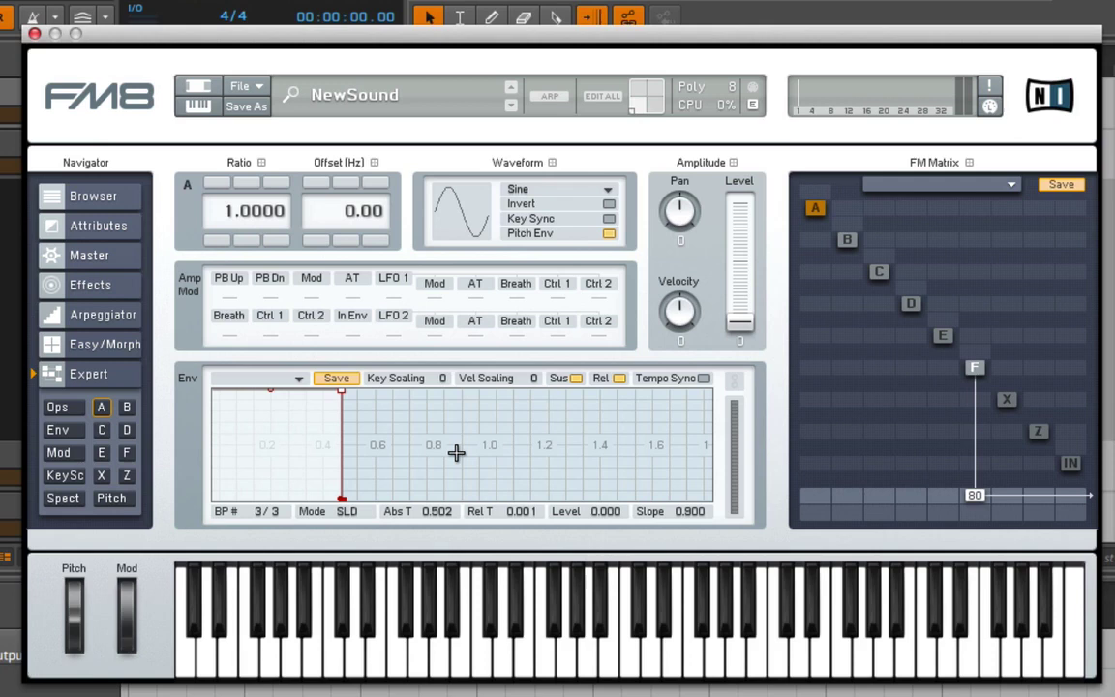
# Zoom the envelope graph to about one second and give operator F a self-feedback of 47.
pyautogui.scroll(3, 503, 450)
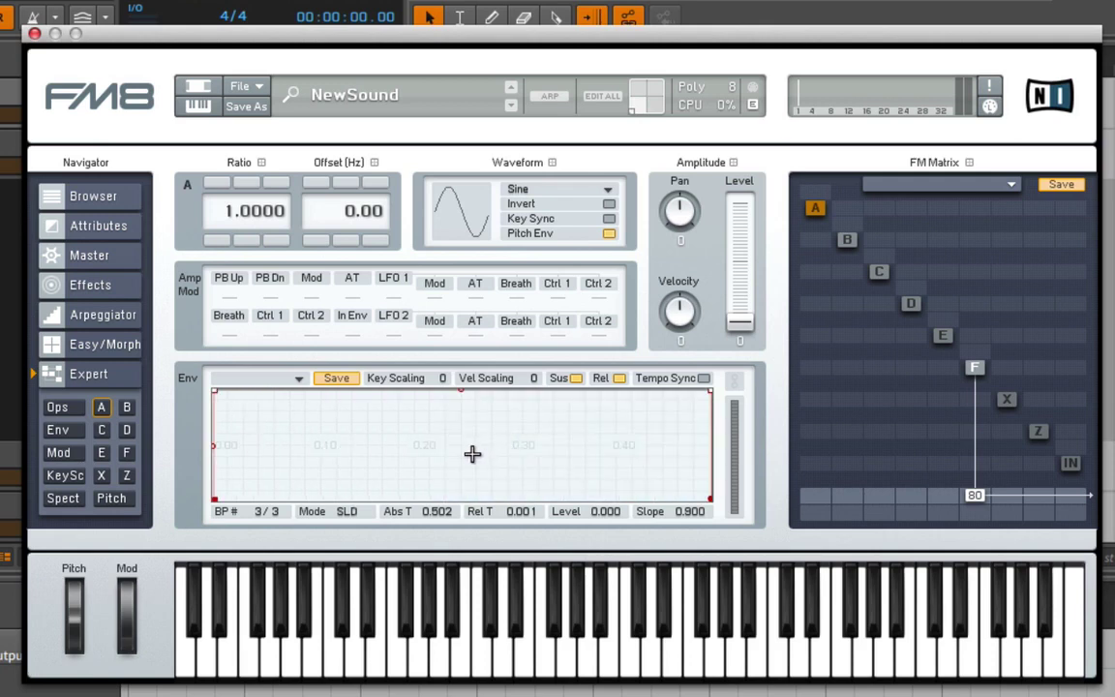
pyautogui.scroll(-3, 465, 478)
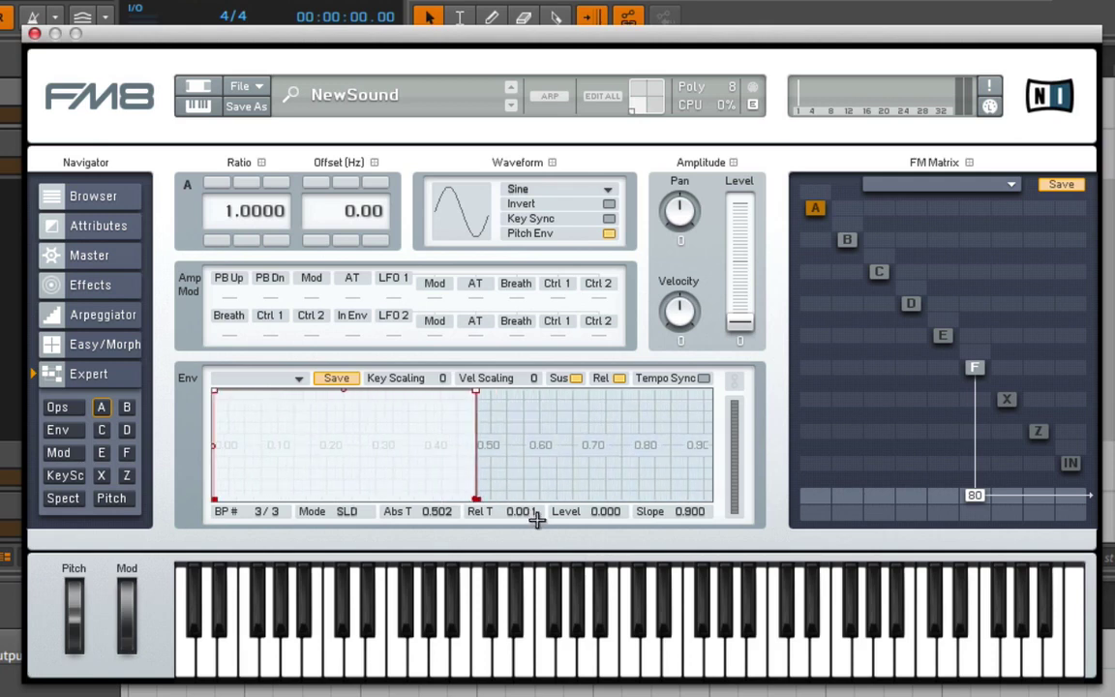
pyautogui.moveTo(537, 520); pyautogui.dragTo(607, 531)
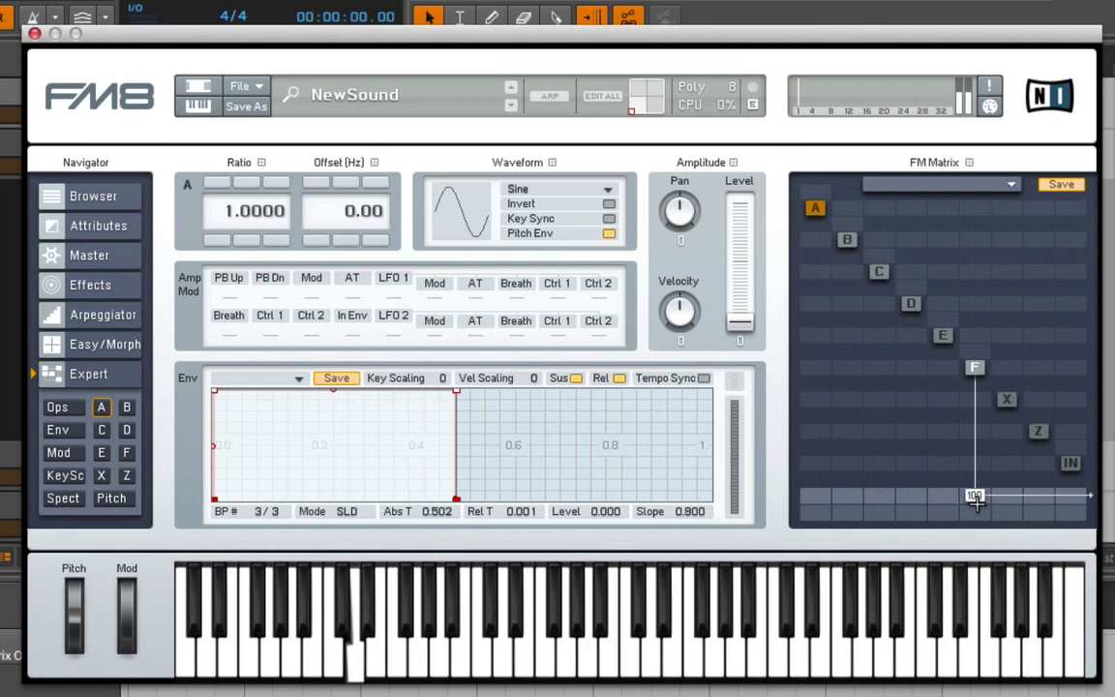
pyautogui.moveTo(973, 494); pyautogui.dragTo(992, 437)
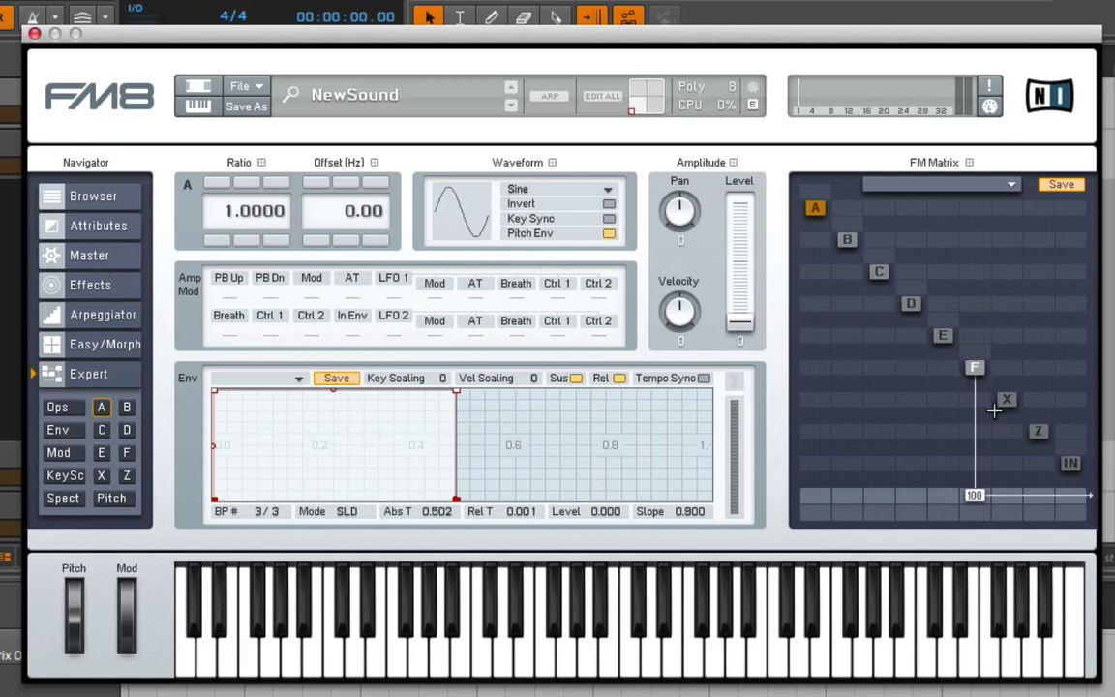
pyautogui.moveTo(975, 351); pyautogui.dragTo(982, 307)
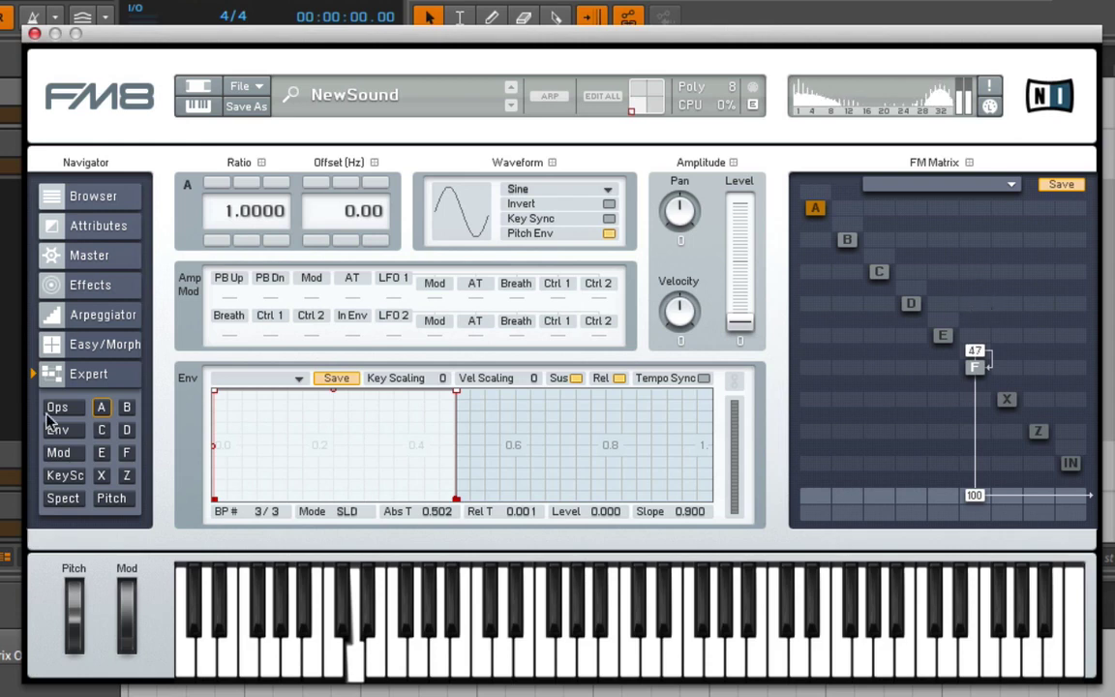
# Show the spectrum and waveform, then lower operator F's feedback to 41.
pyautogui.click(69, 504)
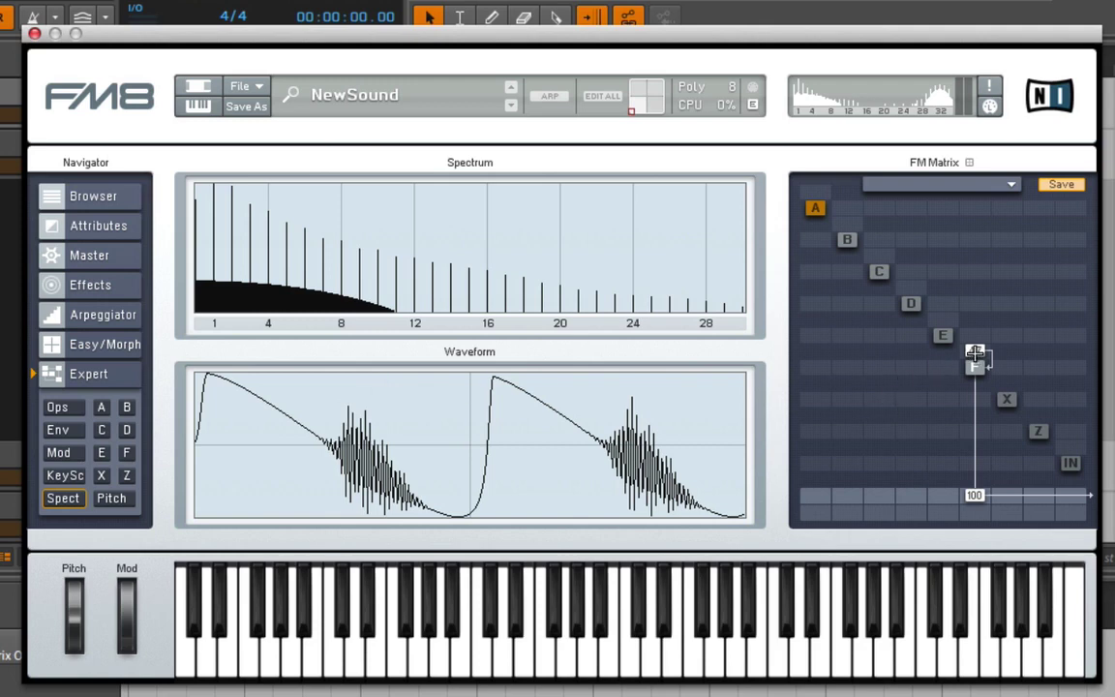
pyautogui.scroll(-6, 974, 351)
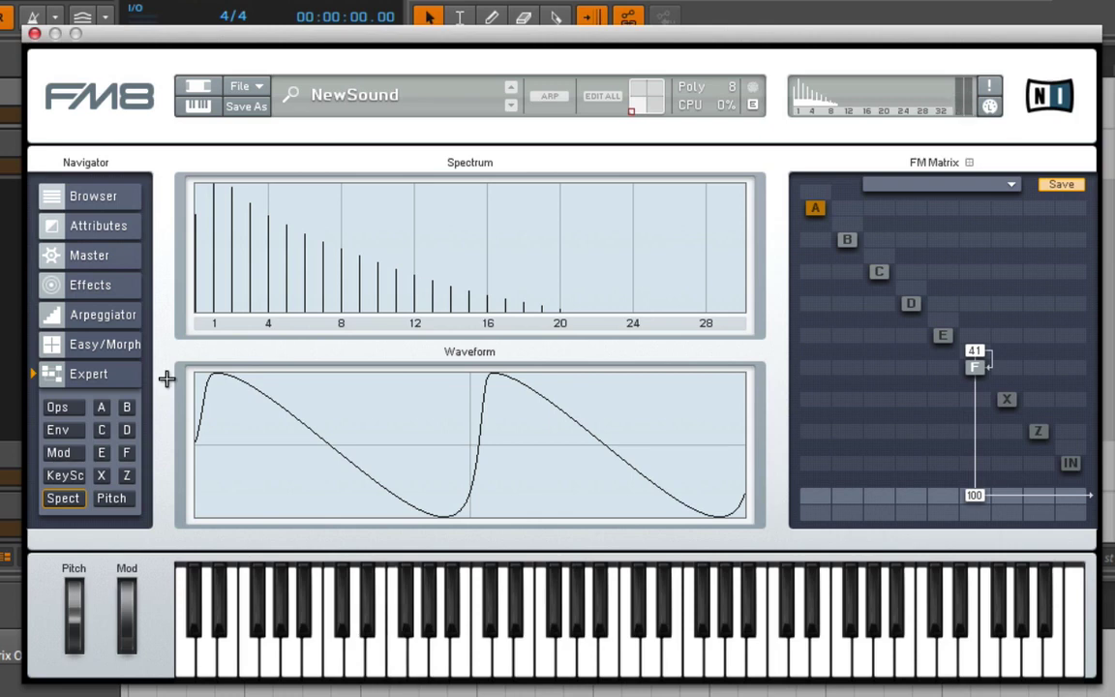
# Switch to the envelope view and operator F's settings, keeping its waveform on Sine.
pyautogui.click(64, 430)
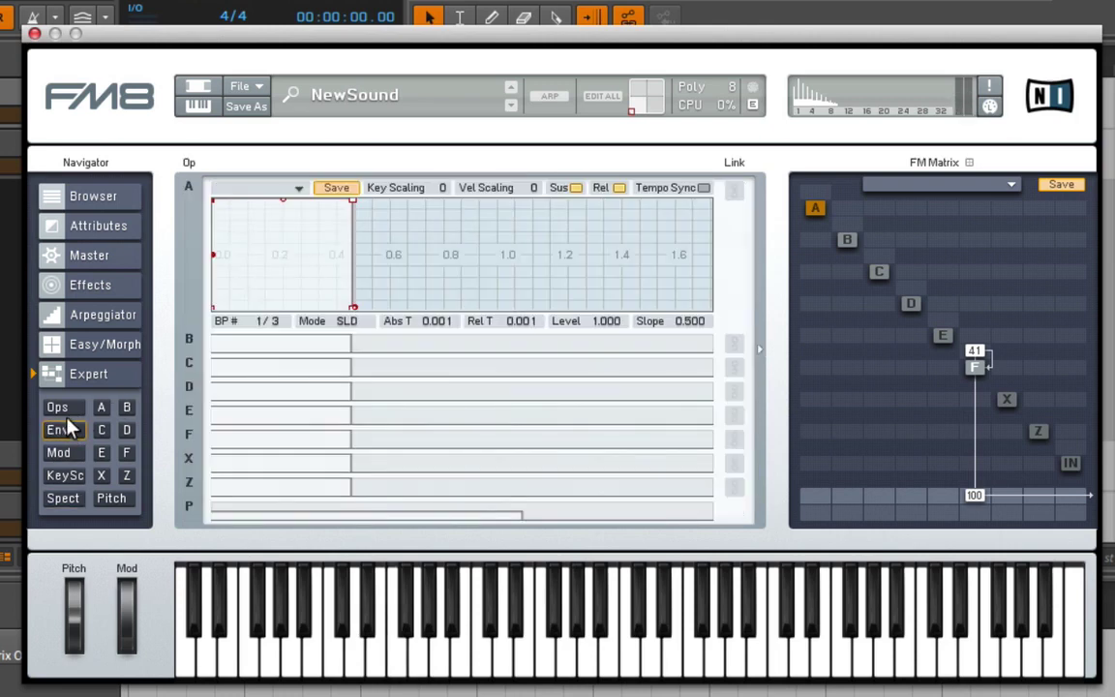
pyautogui.click(975, 366)
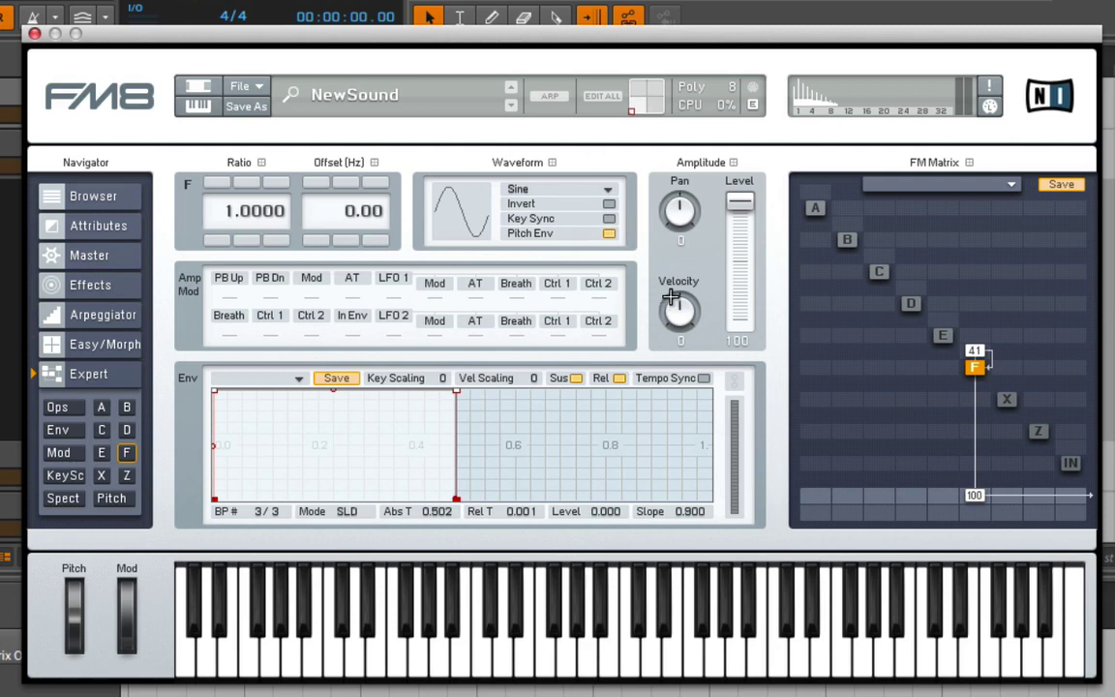
pyautogui.click(589, 189)
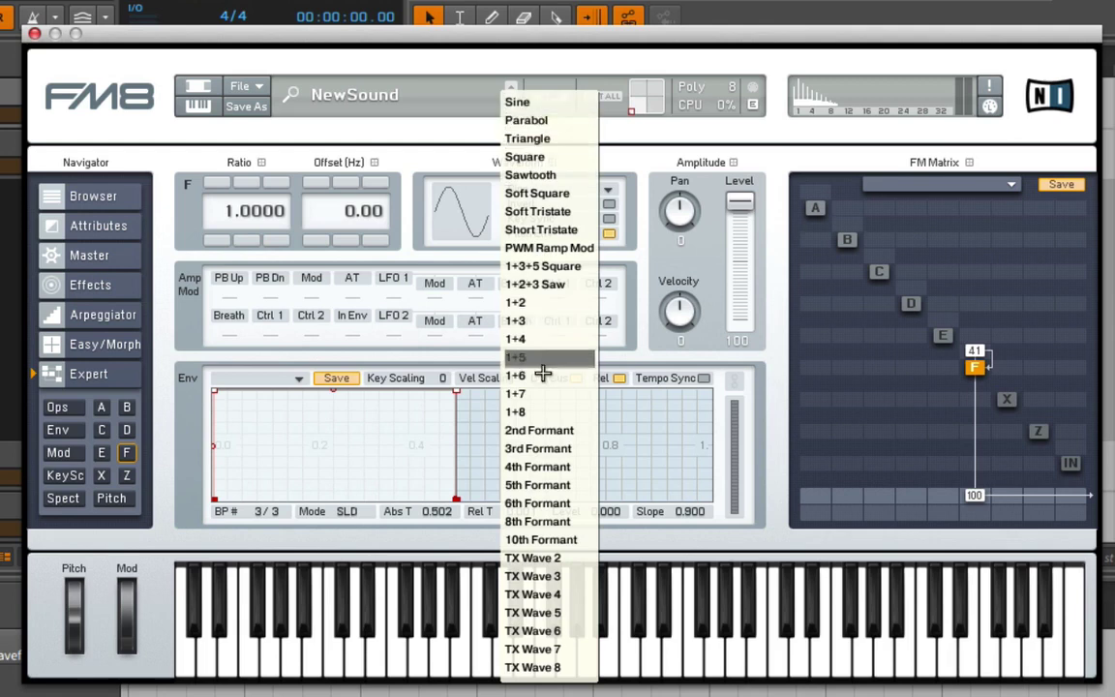
pyautogui.click(535, 101)
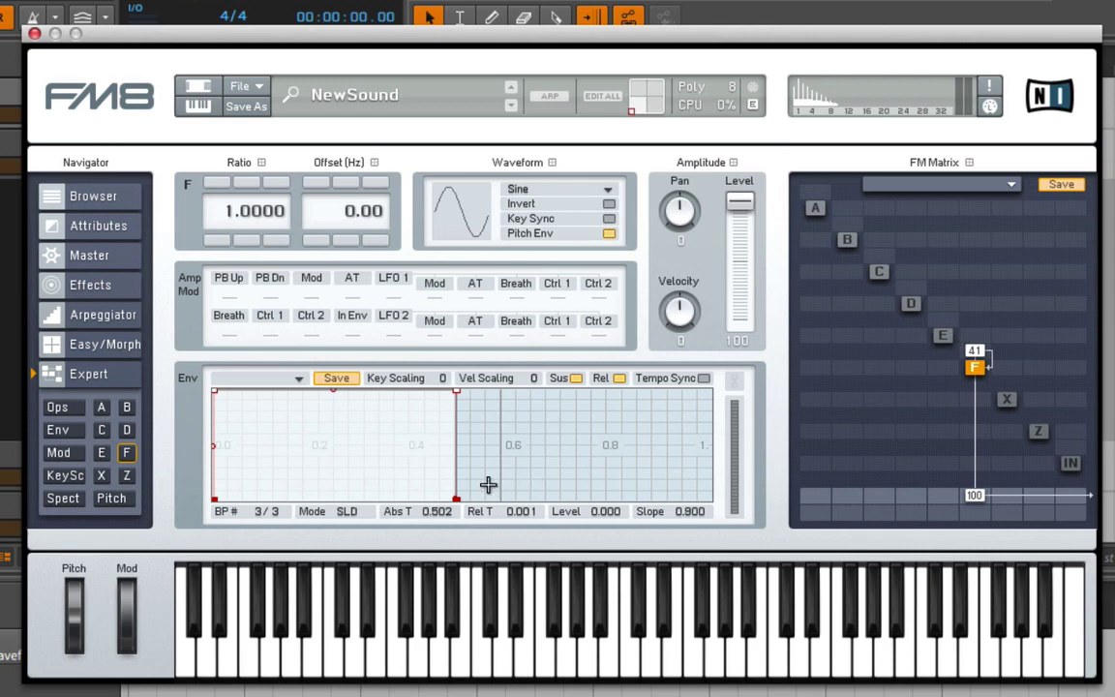
# Stretch operator F's envelope into a tempo-synced release of about 1.562 s at slope 0.580.
pyautogui.moveTo(461, 498); pyautogui.dragTo(627, 557)
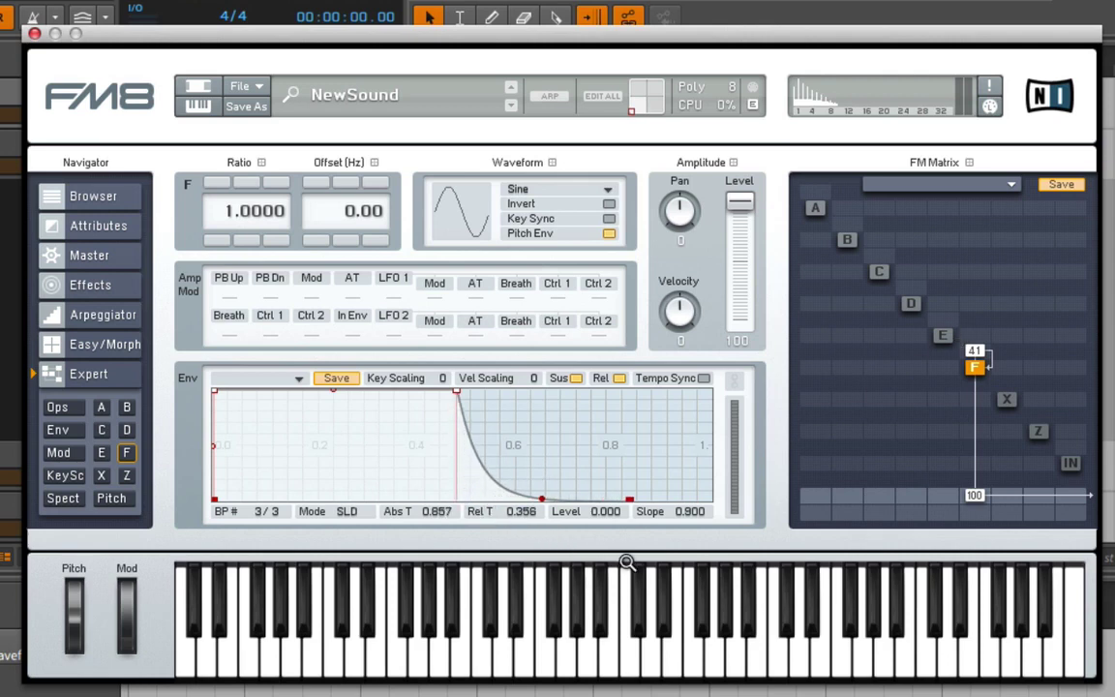
pyautogui.moveTo(538, 441); pyautogui.dragTo(553, 469)
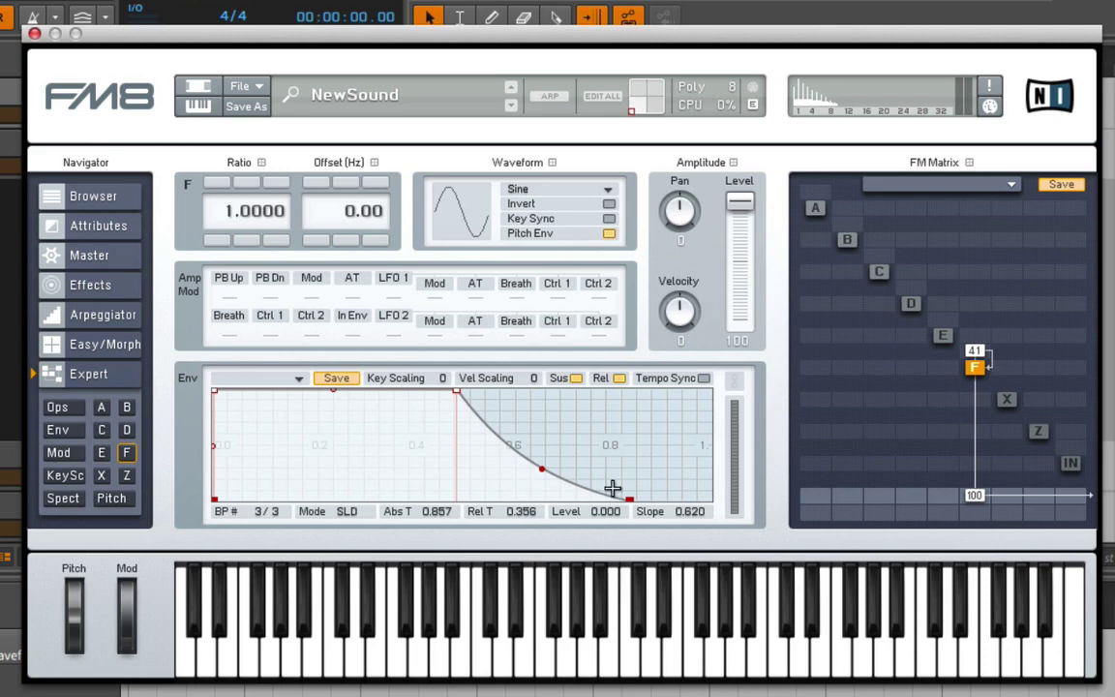
pyautogui.moveTo(629, 498); pyautogui.dragTo(571, 562)
pyautogui.click(702, 377)
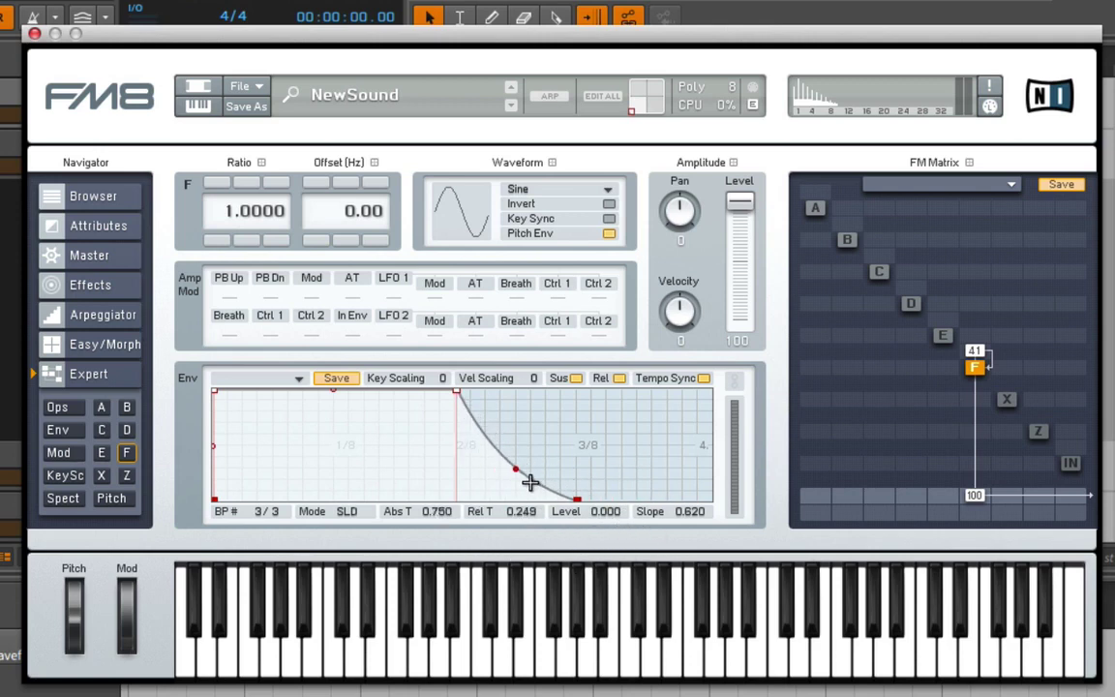
pyautogui.moveTo(527, 477); pyautogui.dragTo(523, 463)
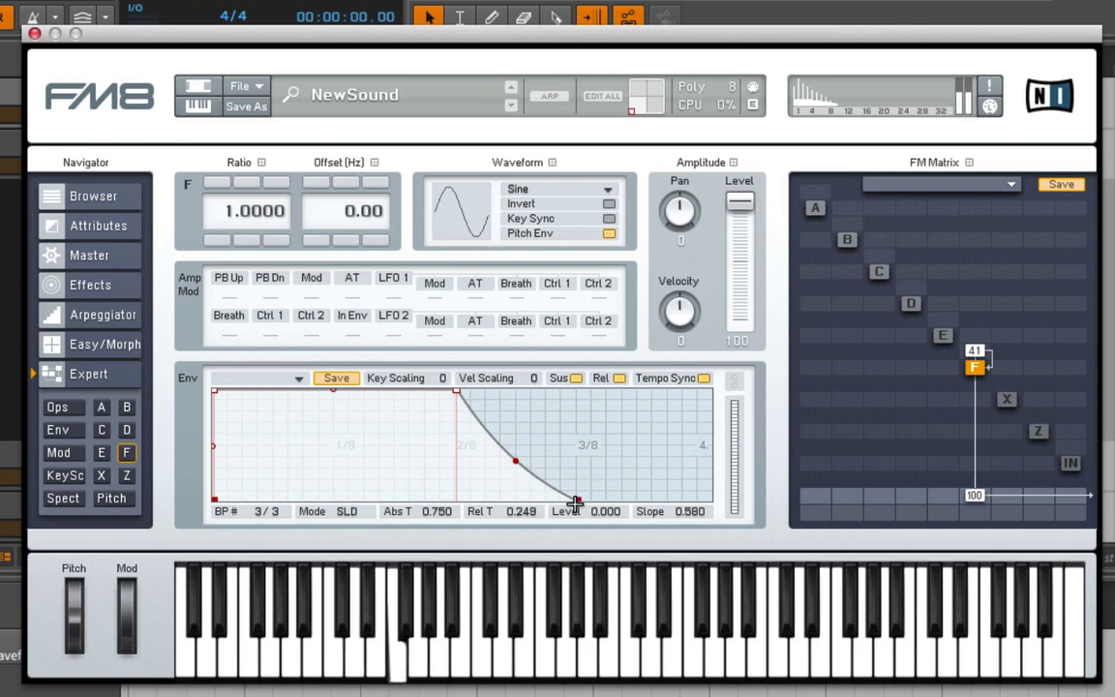
pyautogui.moveTo(578, 501); pyautogui.dragTo(734, 553)
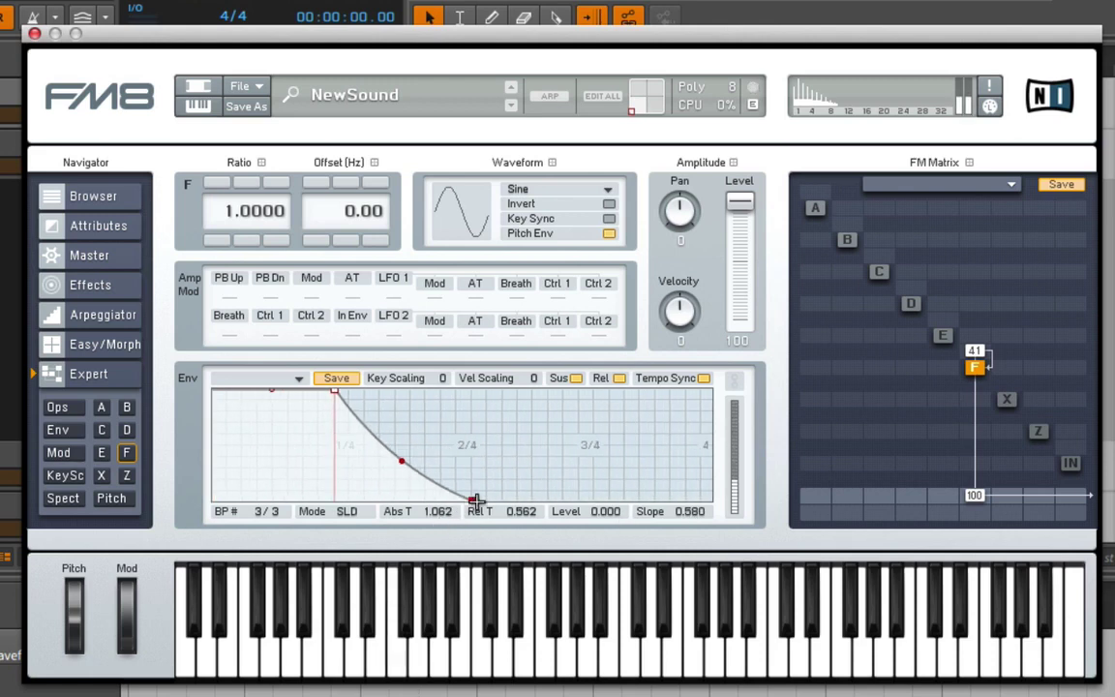
pyautogui.moveTo(473, 499); pyautogui.dragTo(704, 505)
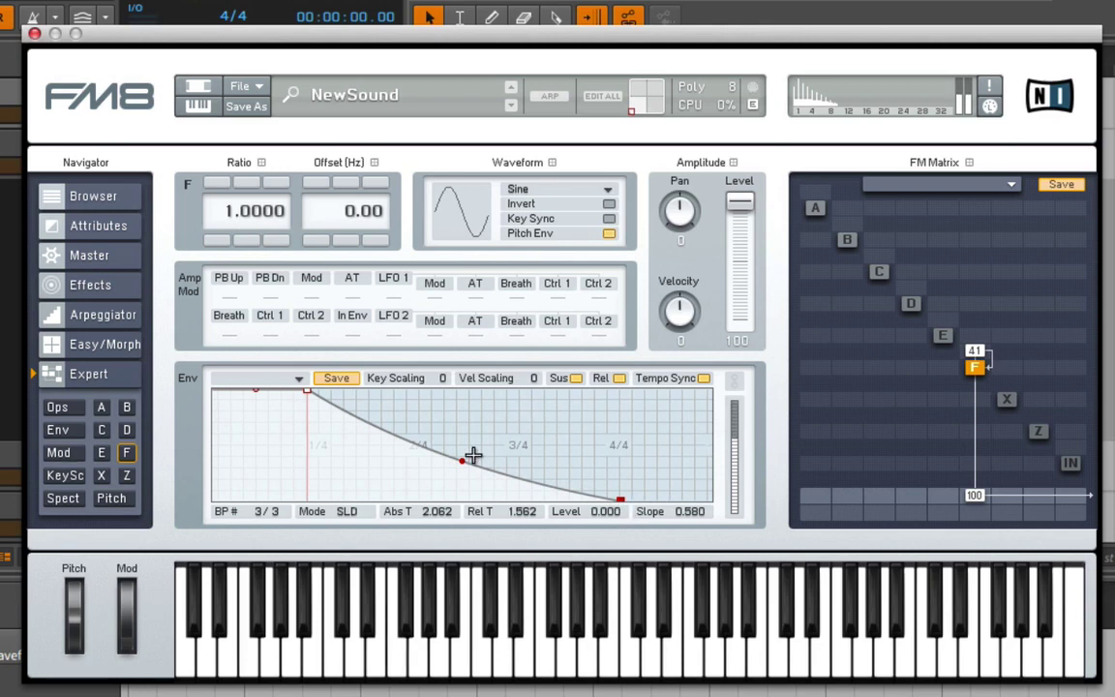
# Add a breakpoint and drop the second breakpoint to level 0.490 at 0.500 s.
pyautogui.doubleClick(387, 436)
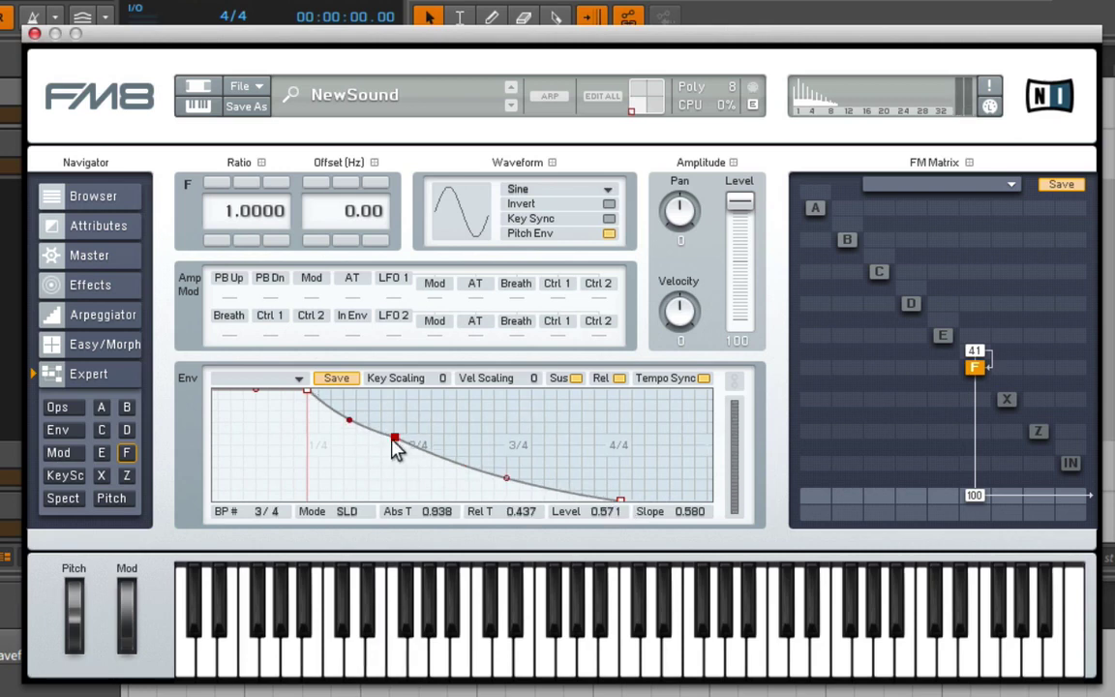
pyautogui.moveTo(391, 436); pyautogui.dragTo(417, 473)
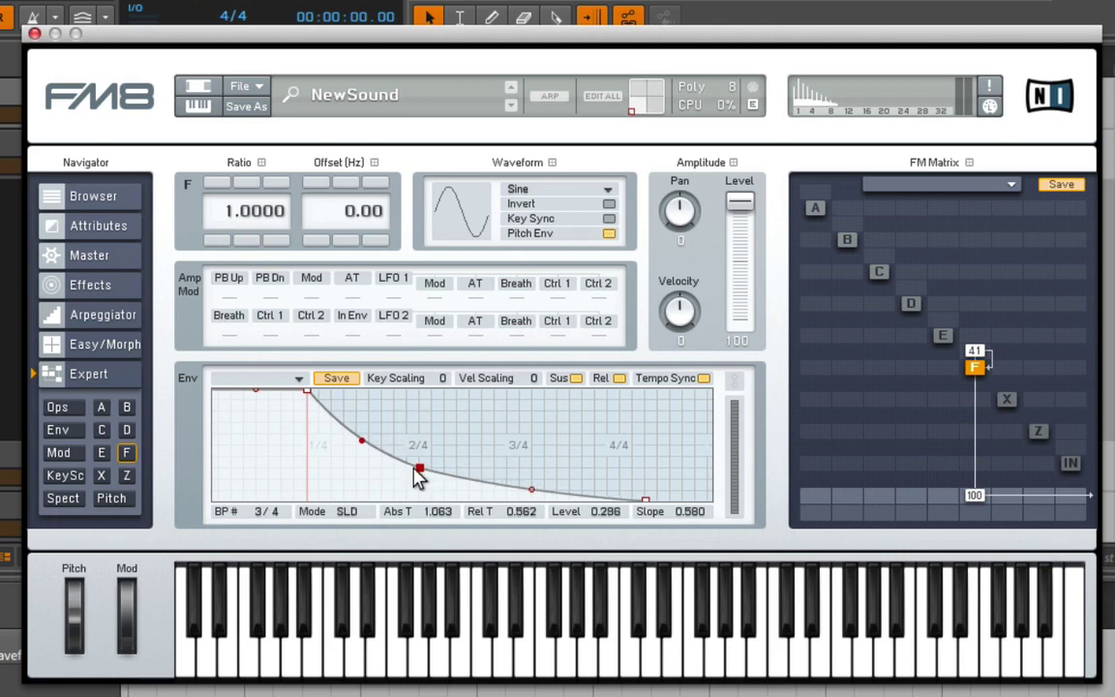
pyautogui.moveTo(302, 388); pyautogui.dragTo(311, 433)
pyautogui.moveTo(426, 463); pyautogui.dragTo(401, 391)
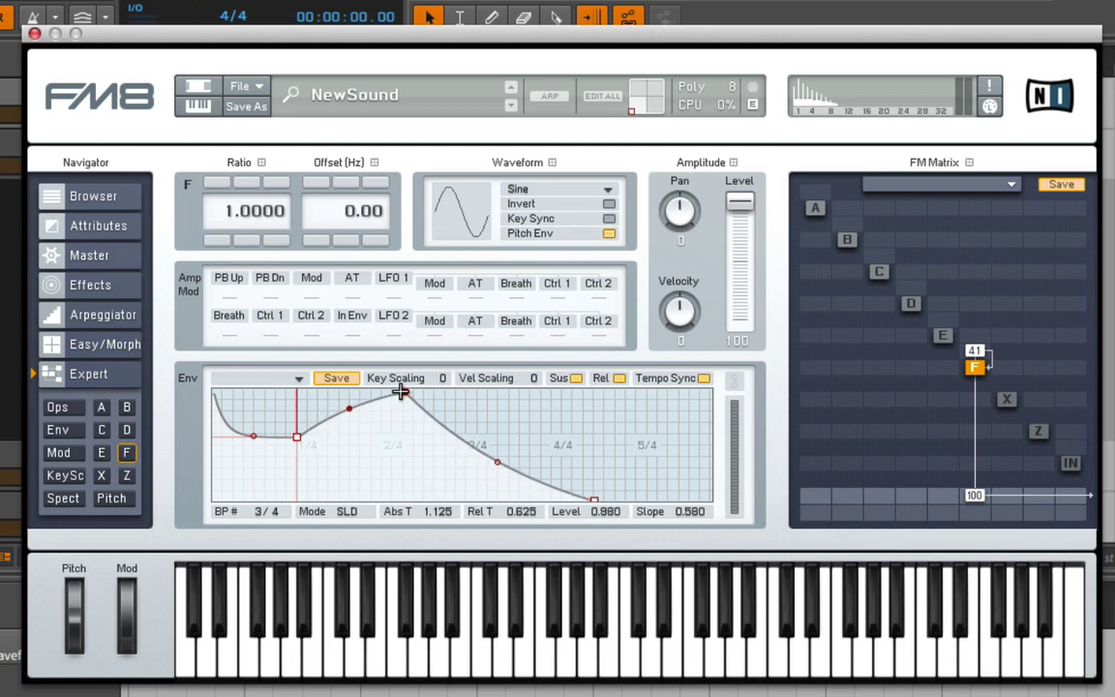
pyautogui.moveTo(301, 431); pyautogui.dragTo(299, 447)
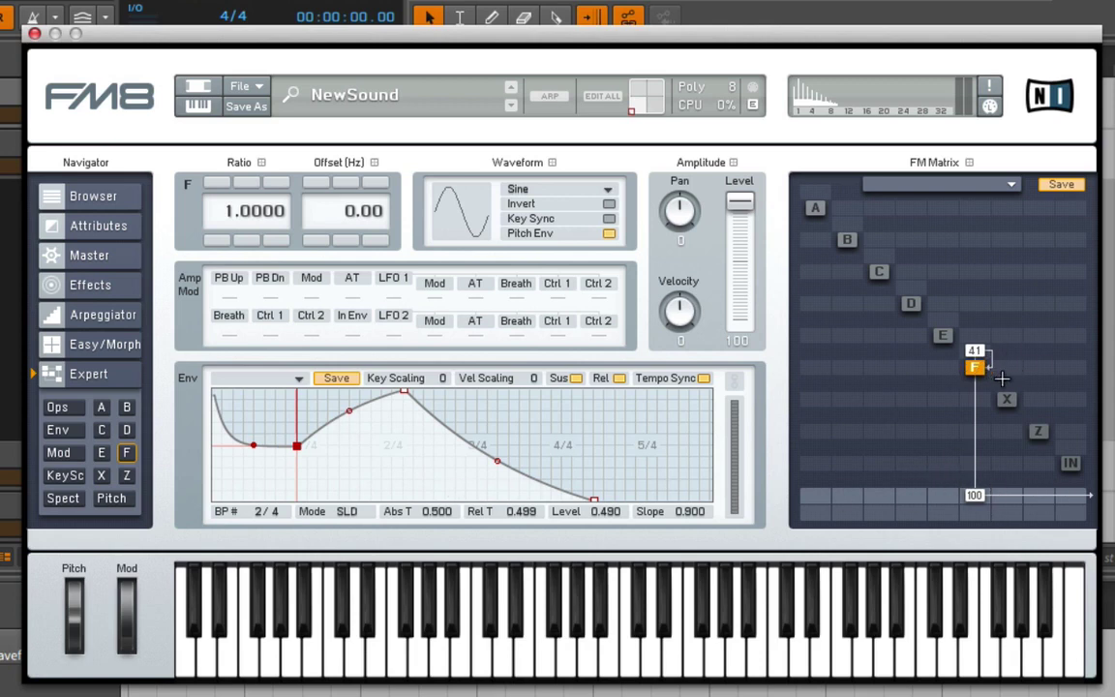
# Set operator F's feedback to 43 and move breakpoint 2 to 0.875 s at level 0.357.
pyautogui.moveTo(979, 351); pyautogui.dragTo(982, 344)
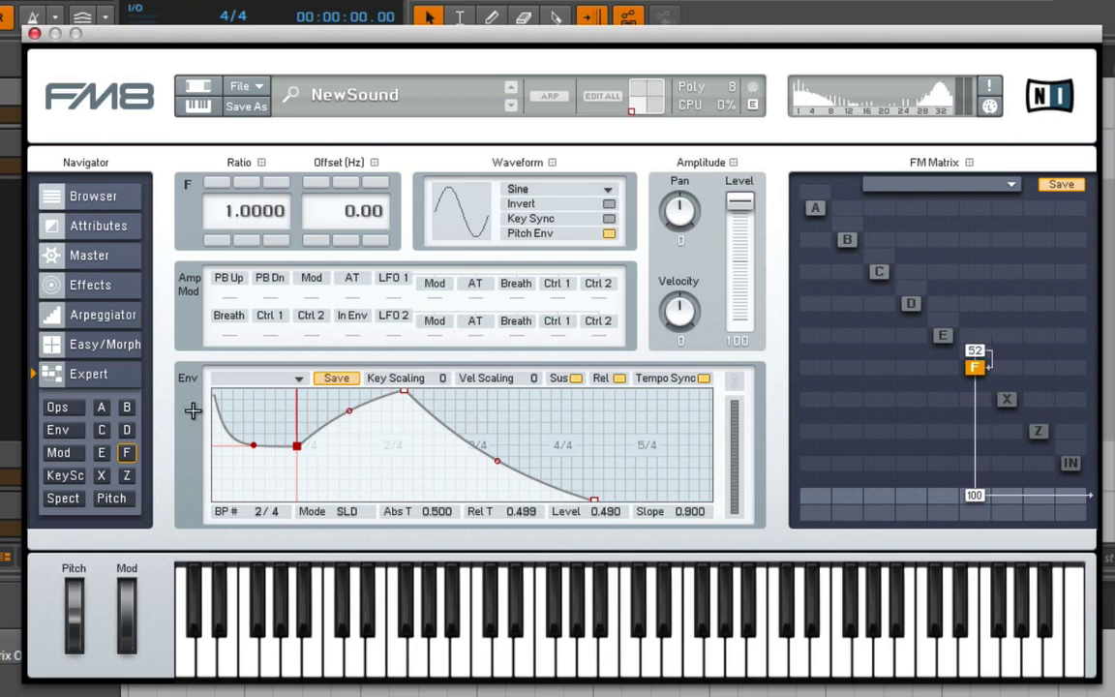
pyautogui.moveTo(297, 445); pyautogui.dragTo(319, 463)
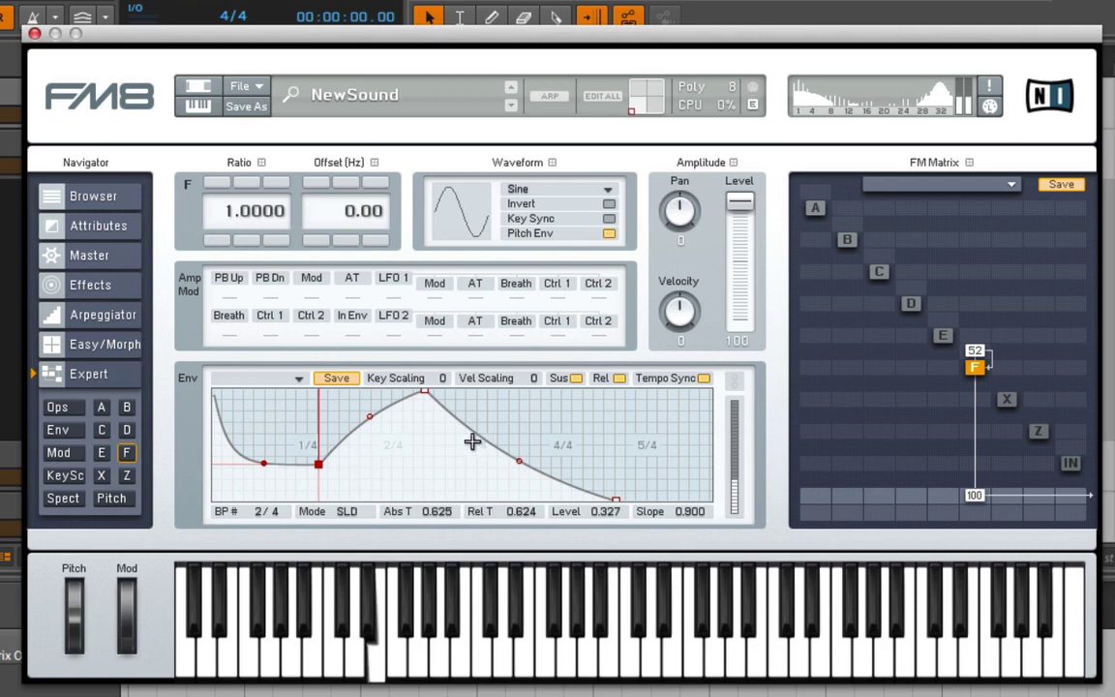
pyautogui.moveTo(977, 352); pyautogui.dragTo(975, 332)
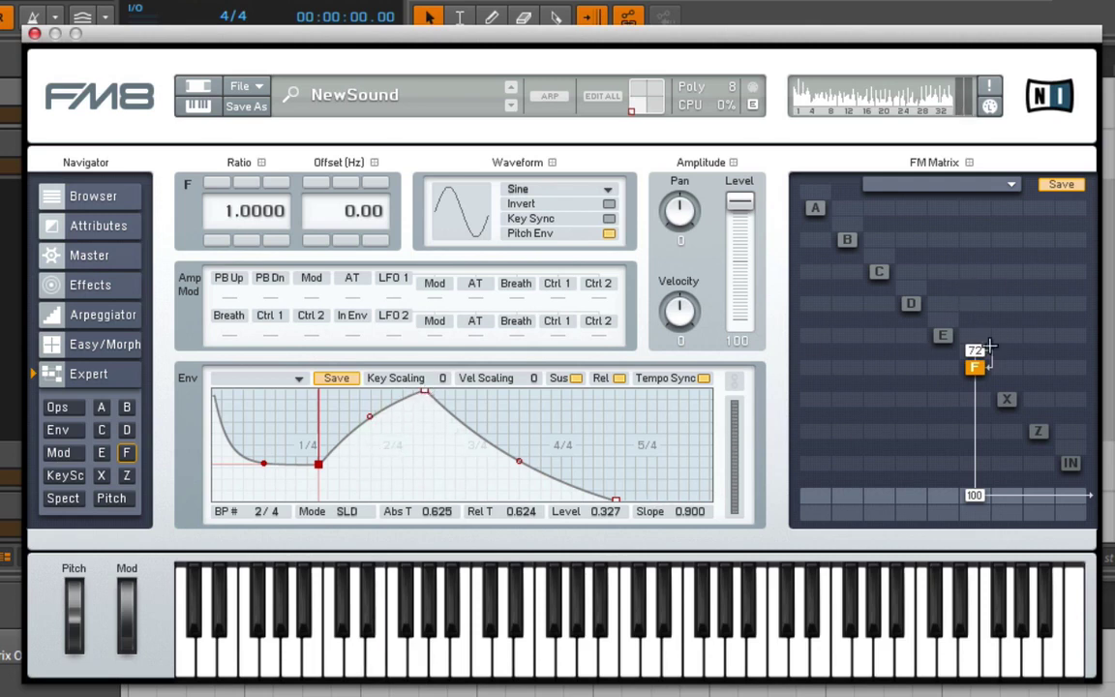
pyautogui.moveTo(974, 350); pyautogui.dragTo(977, 380)
pyautogui.moveTo(318, 462); pyautogui.dragTo(360, 460)
# Add a breakpoint to F's envelope, raise it, and lower breakpoint 2 to bend the curve.
pyautogui.moveTo(264, 423); pyautogui.dragTo(318, 390)
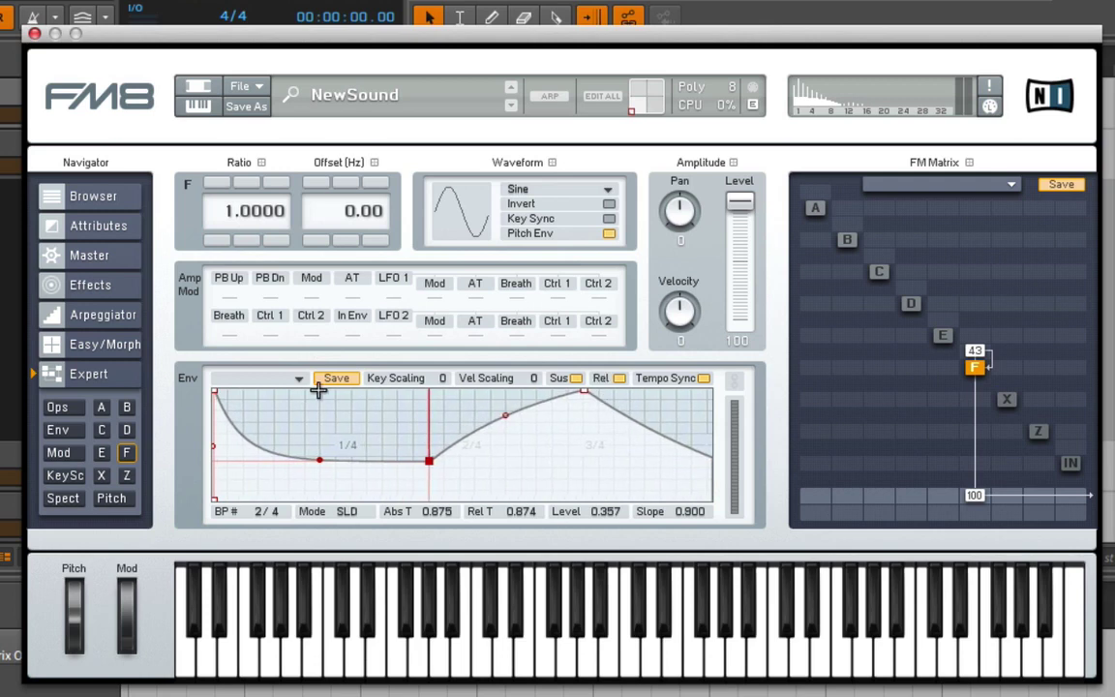
pyautogui.doubleClick(369, 459)
pyautogui.moveTo(370, 450); pyautogui.dragTo(425, 456)
pyautogui.moveTo(318, 458); pyautogui.dragTo(538, 461)
pyautogui.moveTo(317, 433); pyautogui.dragTo(380, 478)
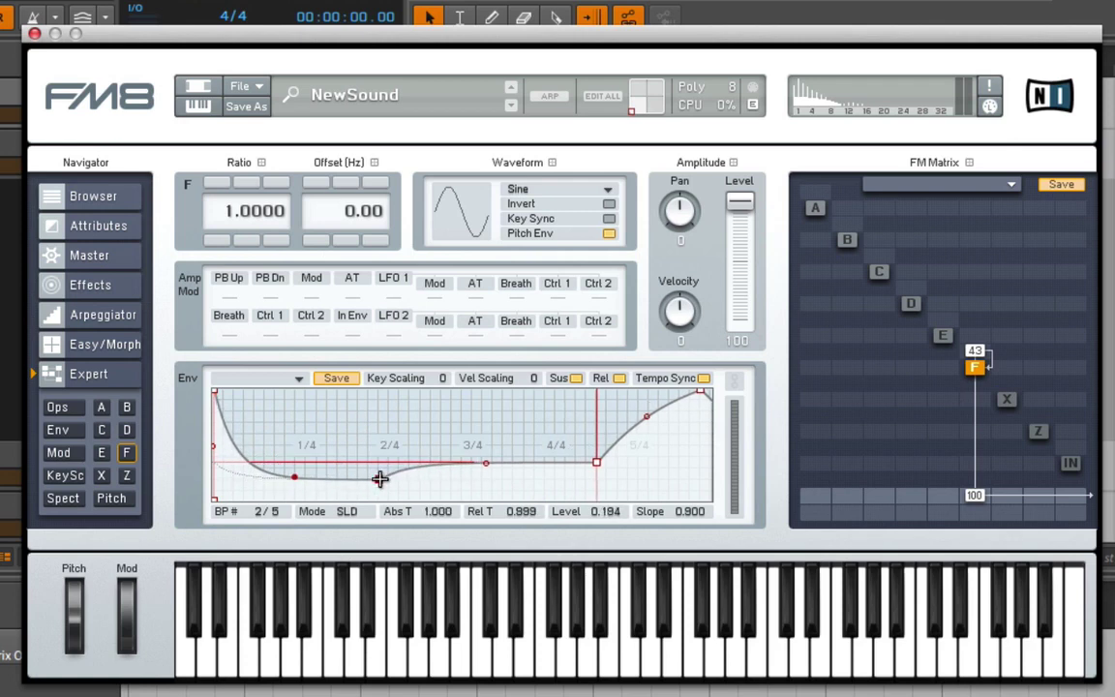
pyautogui.moveTo(301, 475); pyautogui.dragTo(299, 451)
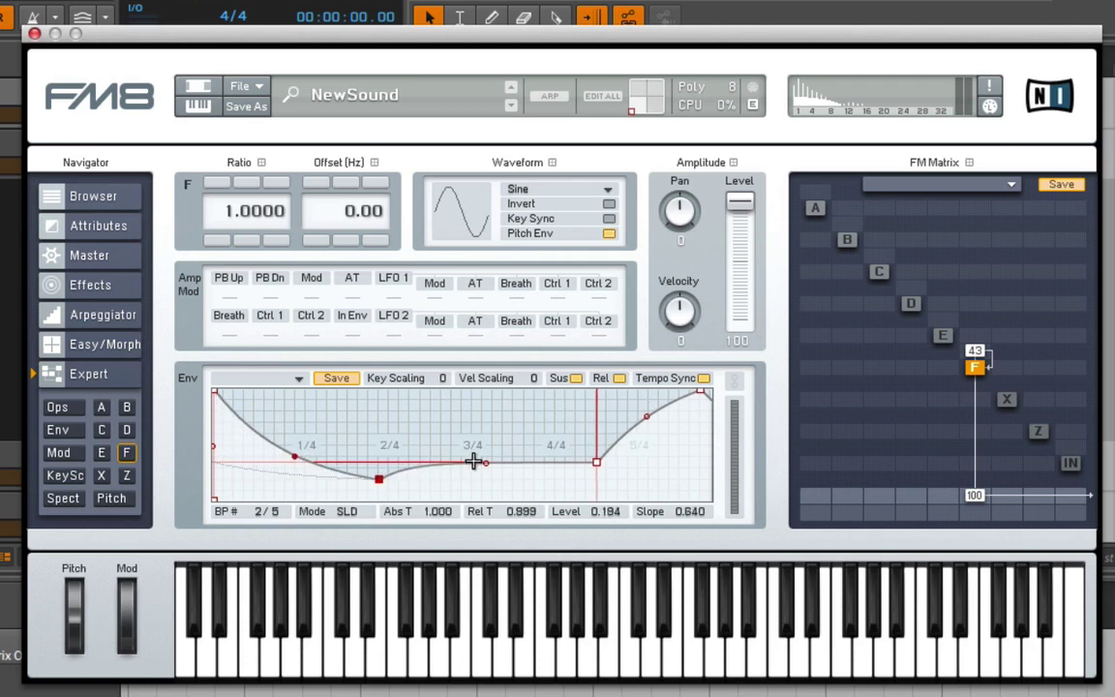
# Add another breakpoint at level 0.816, bend its curve, and raise F's feedback to 64.
pyautogui.doubleClick(523, 461)
pyautogui.moveTo(523, 460); pyautogui.dragTo(496, 452)
pyautogui.moveTo(524, 415); pyautogui.dragTo(493, 394)
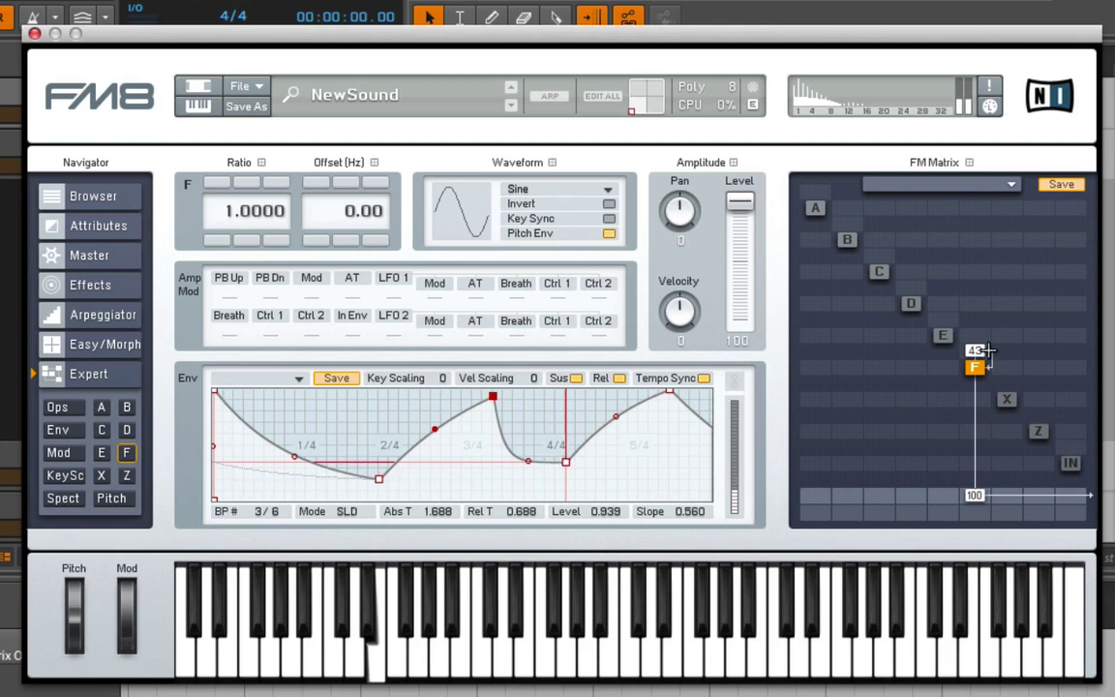
pyautogui.moveTo(974, 366); pyautogui.dragTo(975, 345)
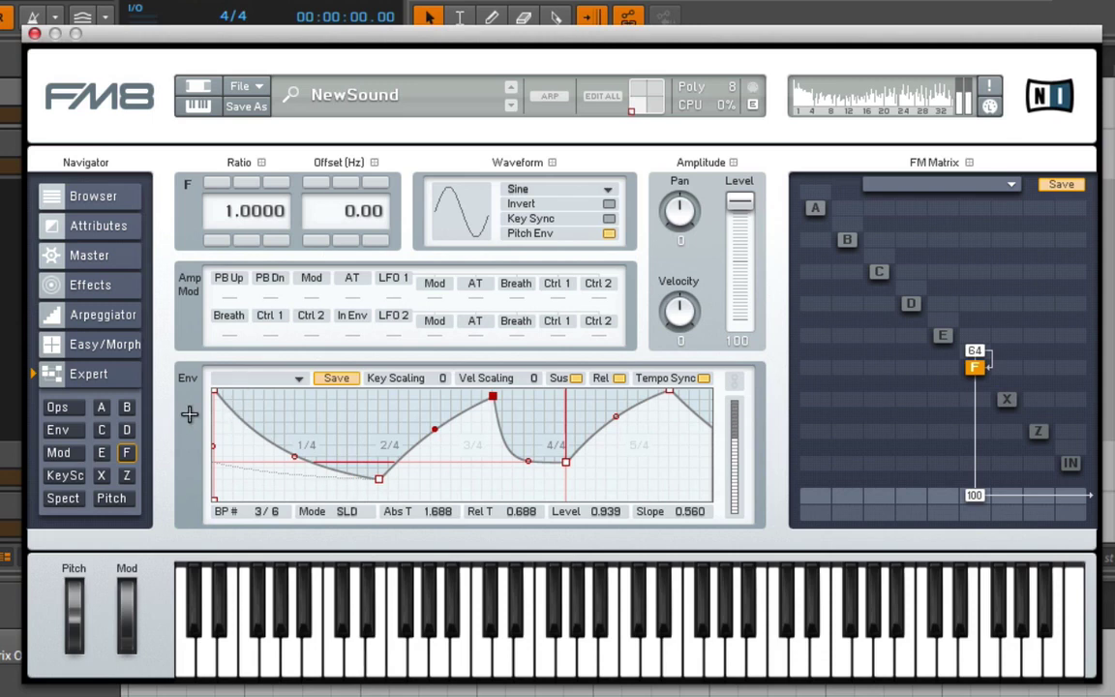
pyautogui.moveTo(289, 471)
pyautogui.mouseDown()
pyautogui.moveTo(418, 525)
pyautogui.moveTo(276, 448)
pyautogui.moveTo(428, 473)
pyautogui.moveTo(361, 401)
pyautogui.mouseUp()
# Move the first envelope breakpoint to 0.500 s and zoom out to show the whole envelope.
pyautogui.moveTo(219, 393); pyautogui.dragTo(307, 502)
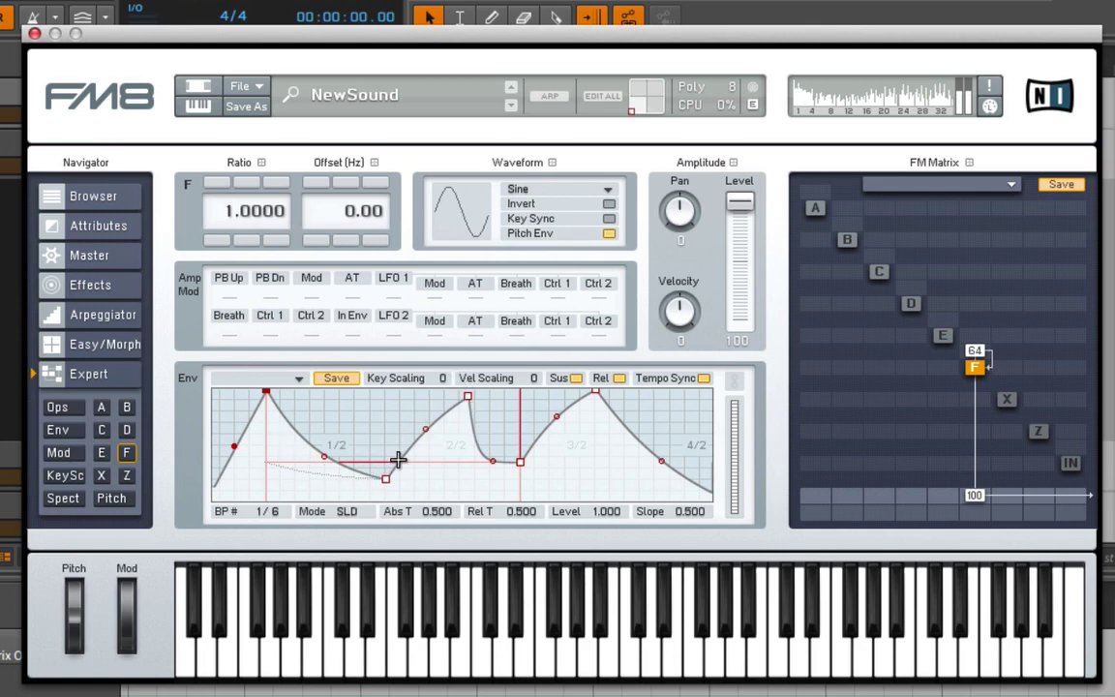
pyautogui.moveTo(659, 385); pyautogui.dragTo(539, 466)
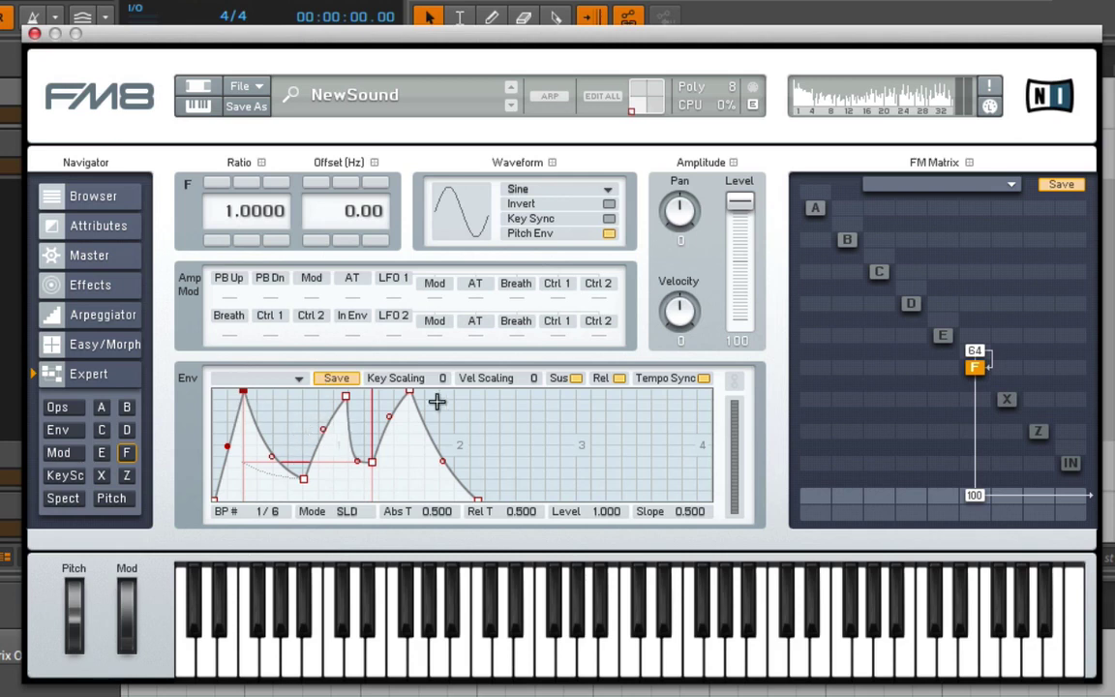
# Start a new sound and route operator E to the output alongside operator F.
pyautogui.click(236, 85)
pyautogui.click(263, 87)
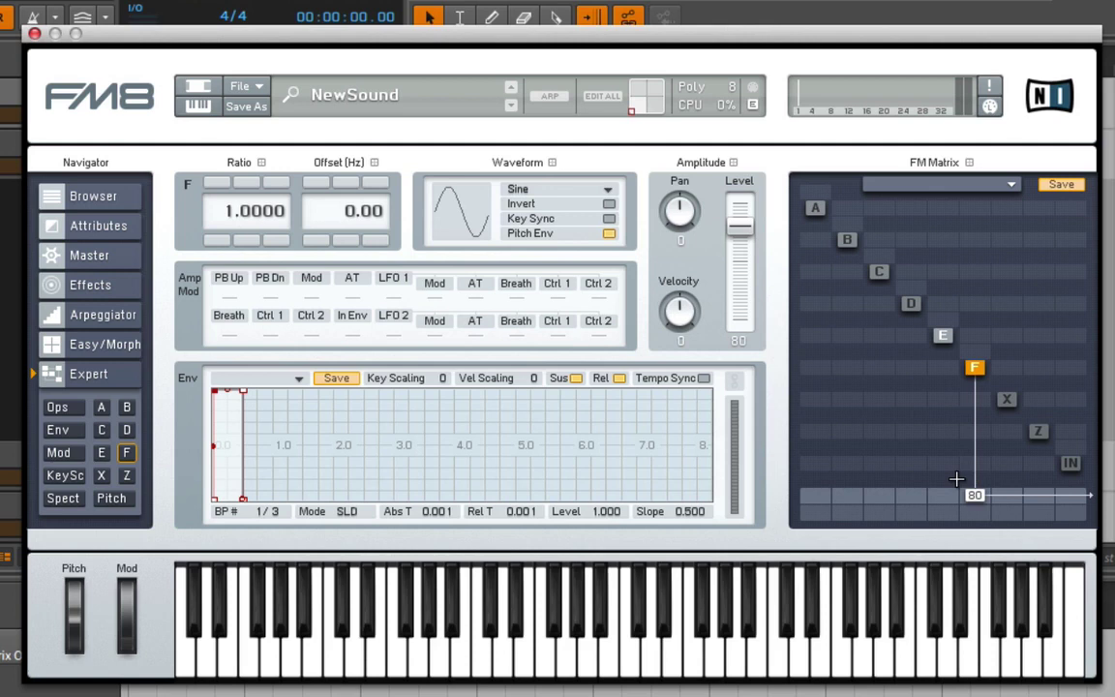
pyautogui.click(941, 334)
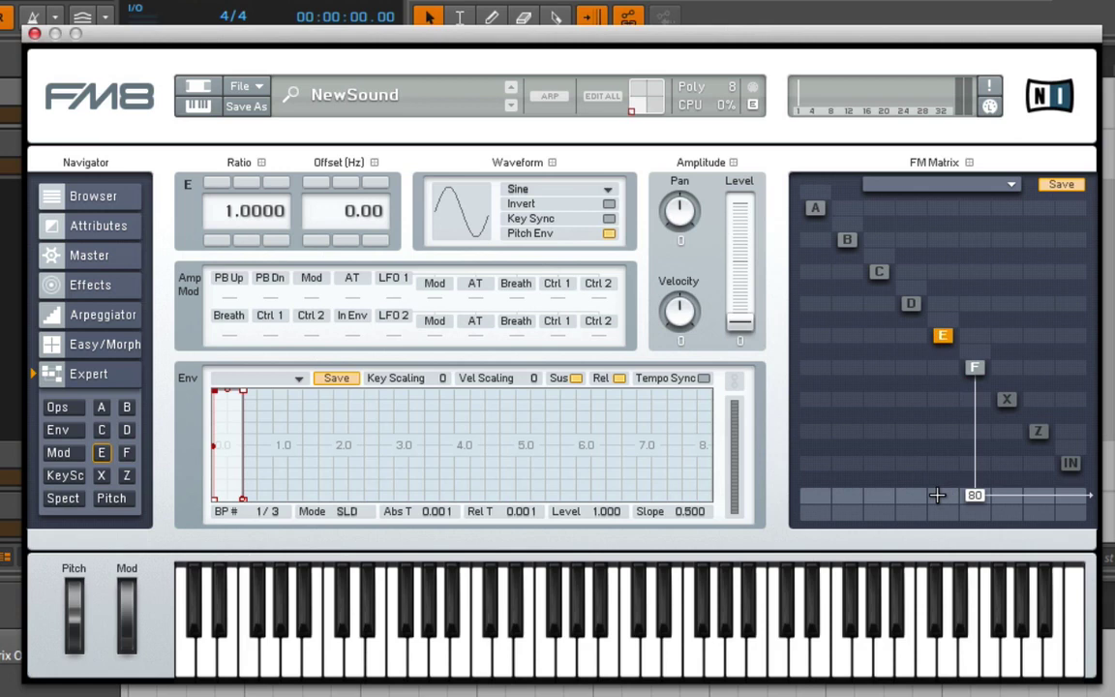
pyautogui.moveTo(937, 495); pyautogui.dragTo(910, 410)
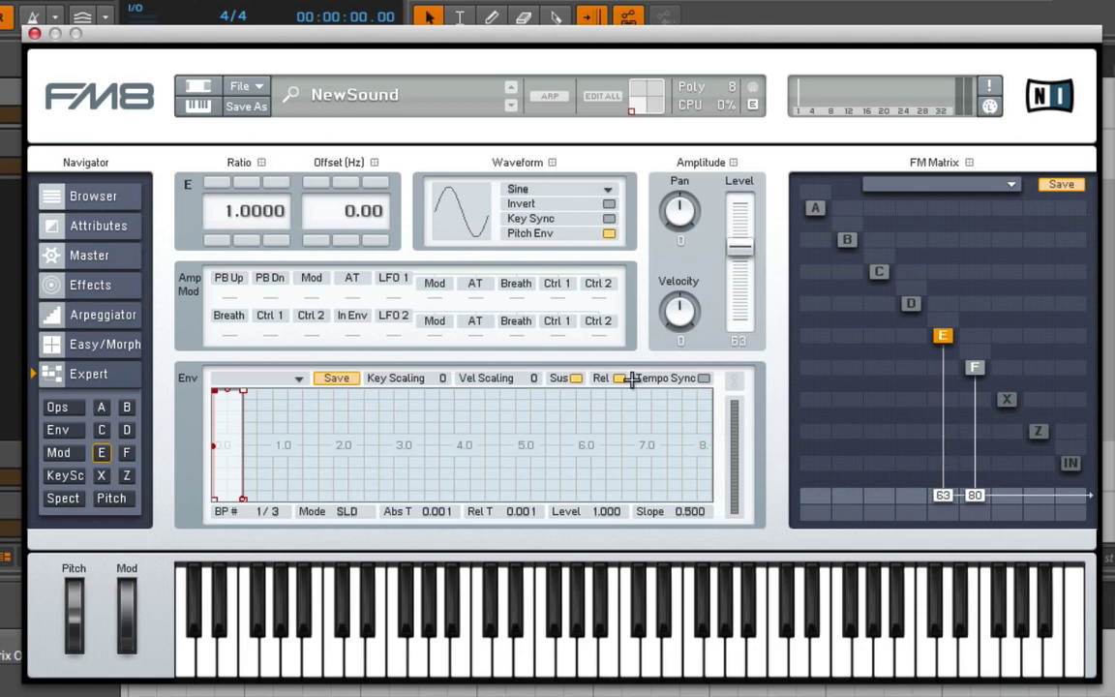
# Raise operator E's output to 100, detune it by 1.25 Hz, and show the Spect view.
pyautogui.moveTo(943, 495); pyautogui.dragTo(889, 300)
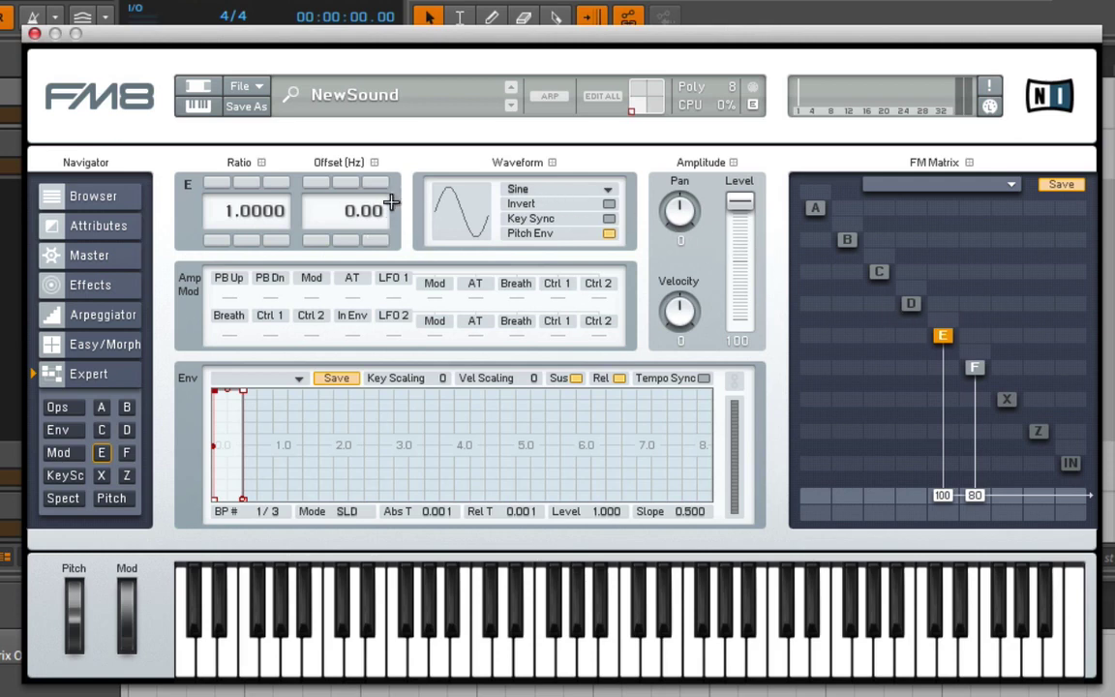
pyautogui.moveTo(373, 209); pyautogui.dragTo(396, 69)
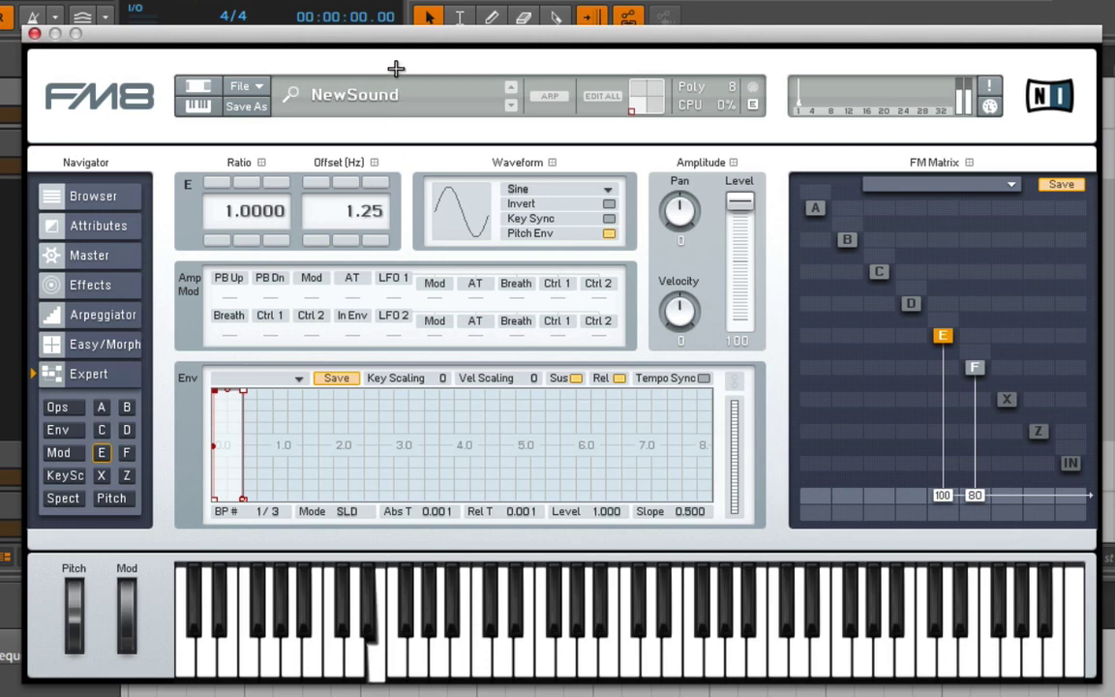
pyautogui.click(63, 498)
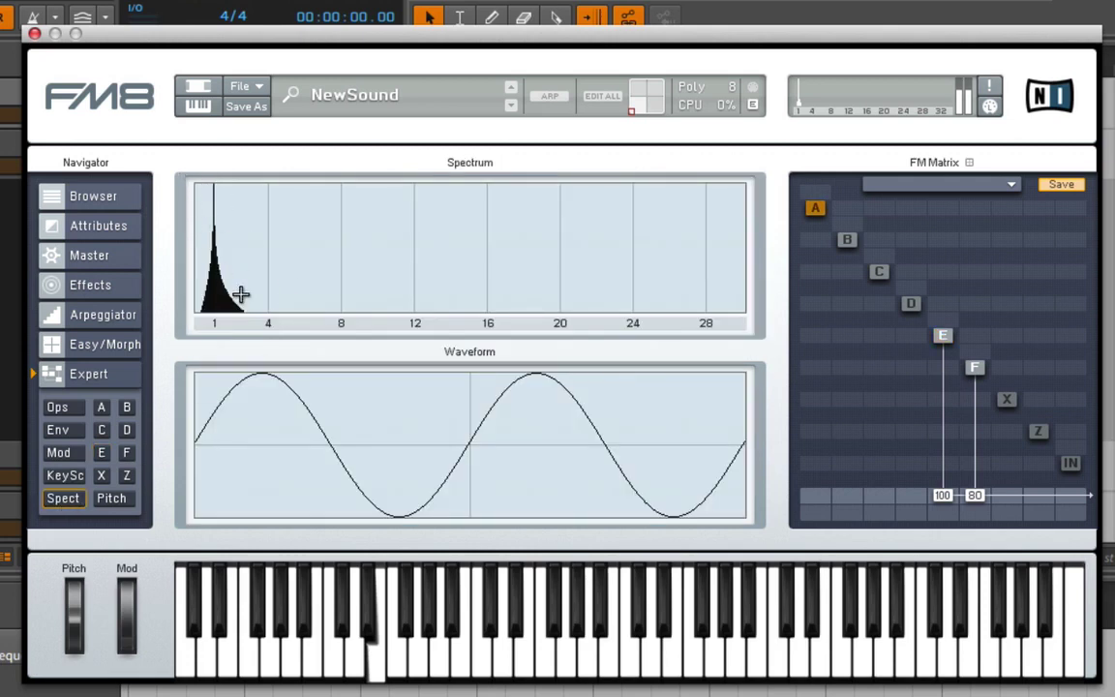
# Send operator D to the output at 89, detuned -0.88 Hz and panned to -99.
pyautogui.click(70, 432)
pyautogui.click(57, 406)
pyautogui.click(910, 303)
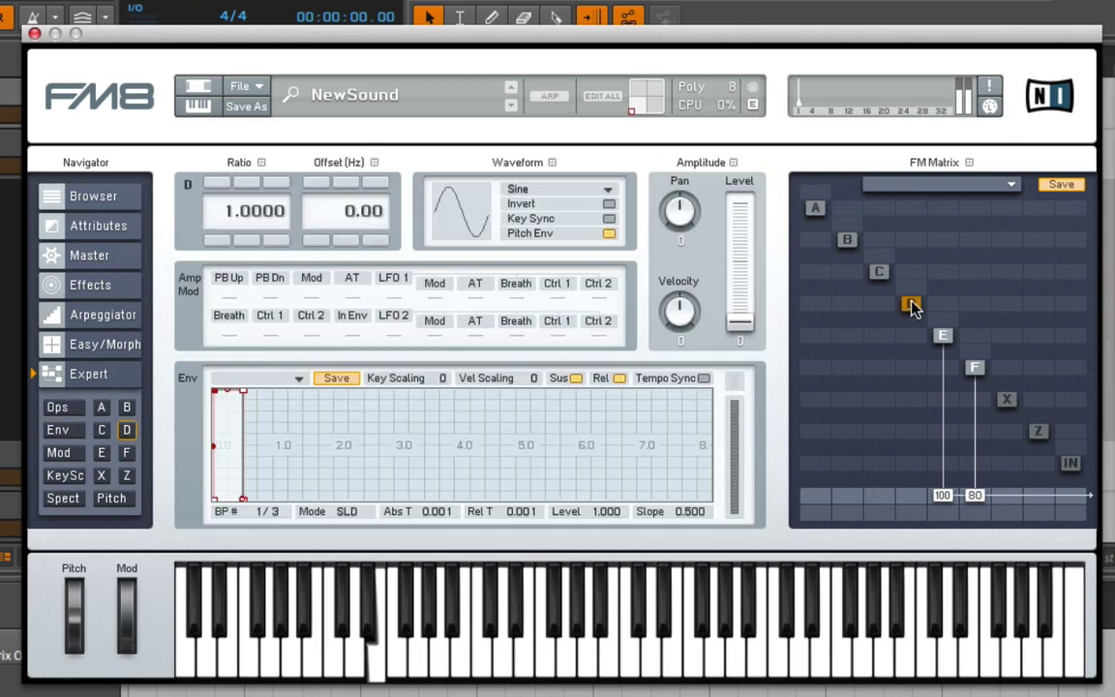
pyautogui.moveTo(919, 494); pyautogui.dragTo(930, 418)
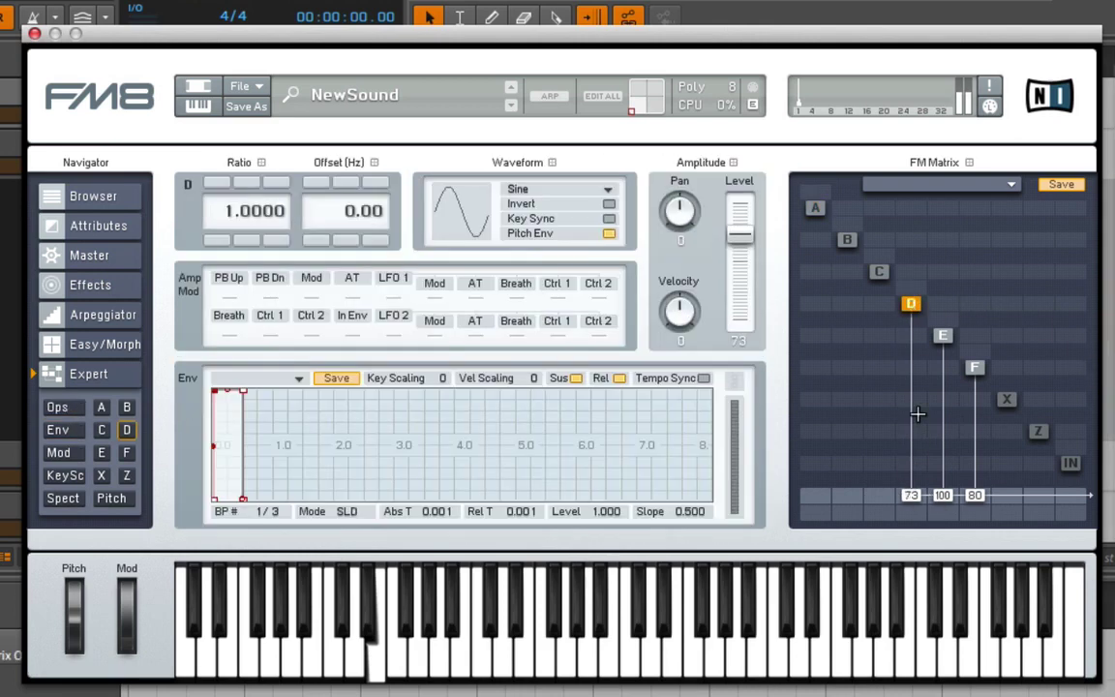
pyautogui.moveTo(355, 224); pyautogui.dragTo(370, 281)
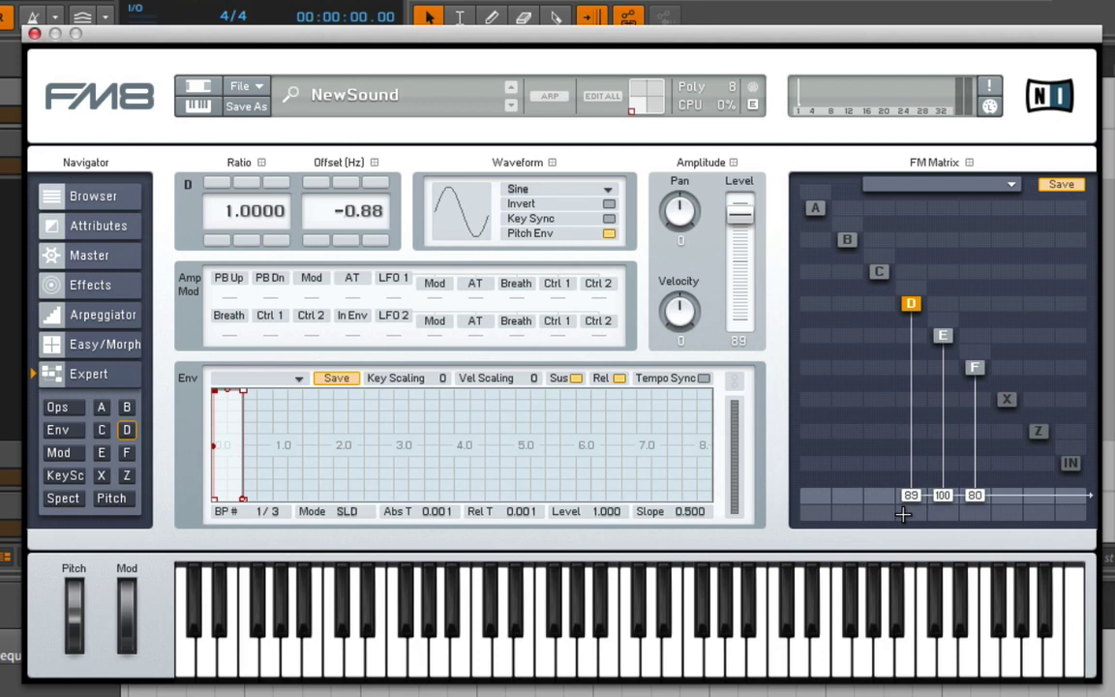
pyautogui.moveTo(904, 514); pyautogui.dragTo(942, 478)
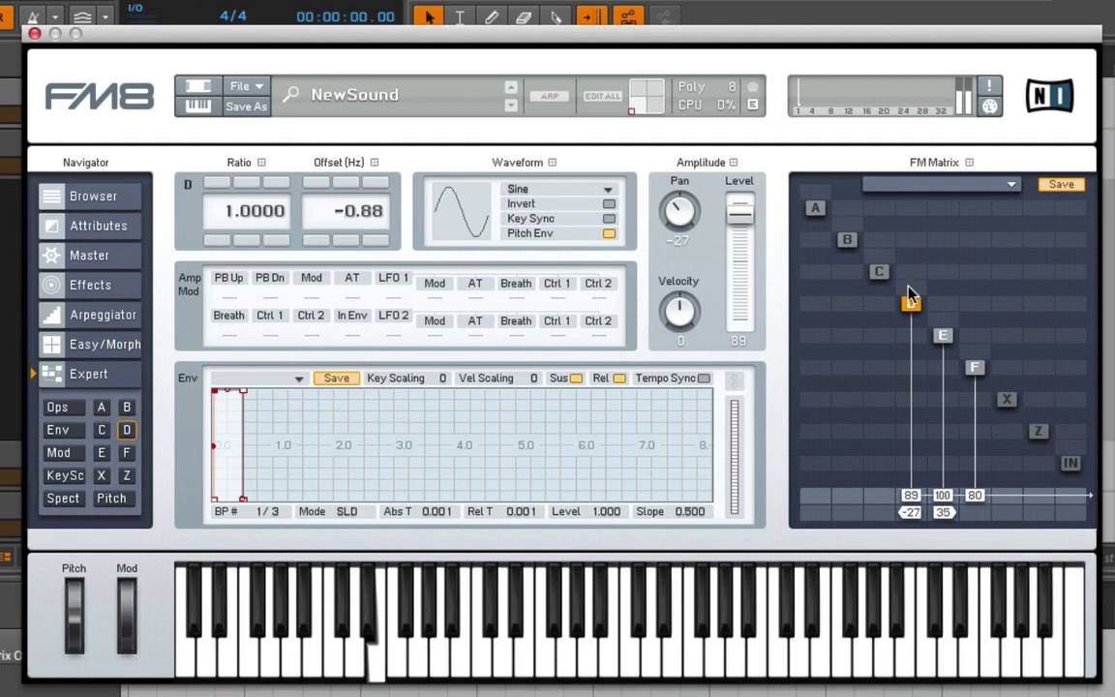
# Add self-feedback to operators D (37), E (39) and F (49).
pyautogui.moveTo(909, 297); pyautogui.dragTo(909, 279)
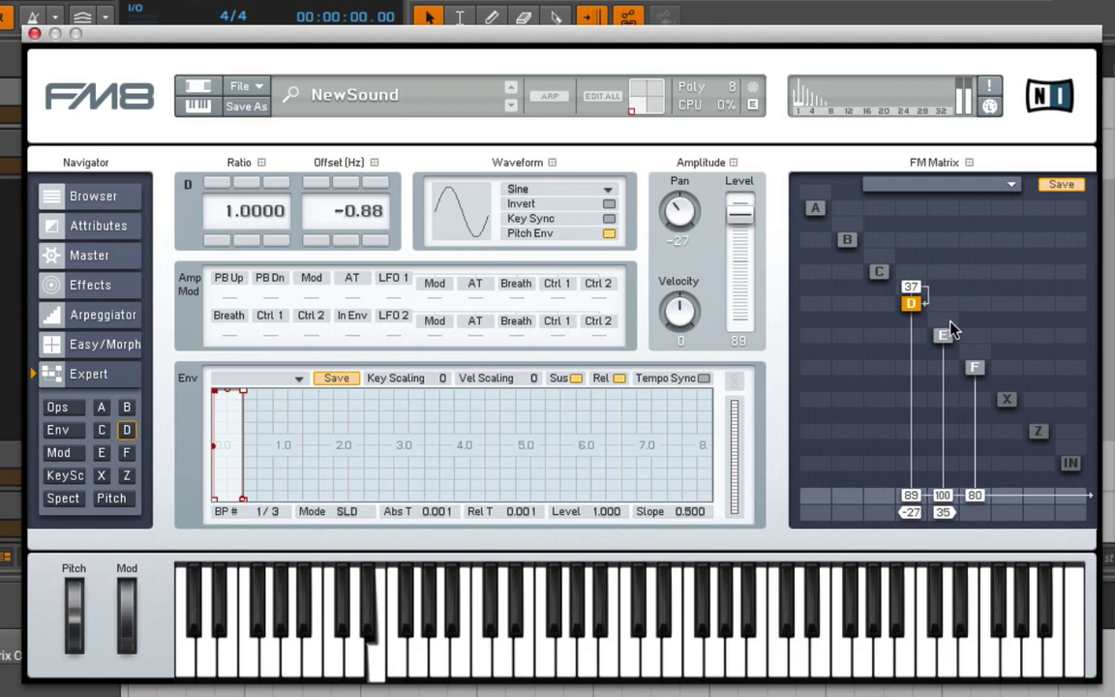
pyautogui.moveTo(951, 298); pyautogui.dragTo(951, 287)
pyautogui.moveTo(980, 330); pyautogui.dragTo(982, 307)
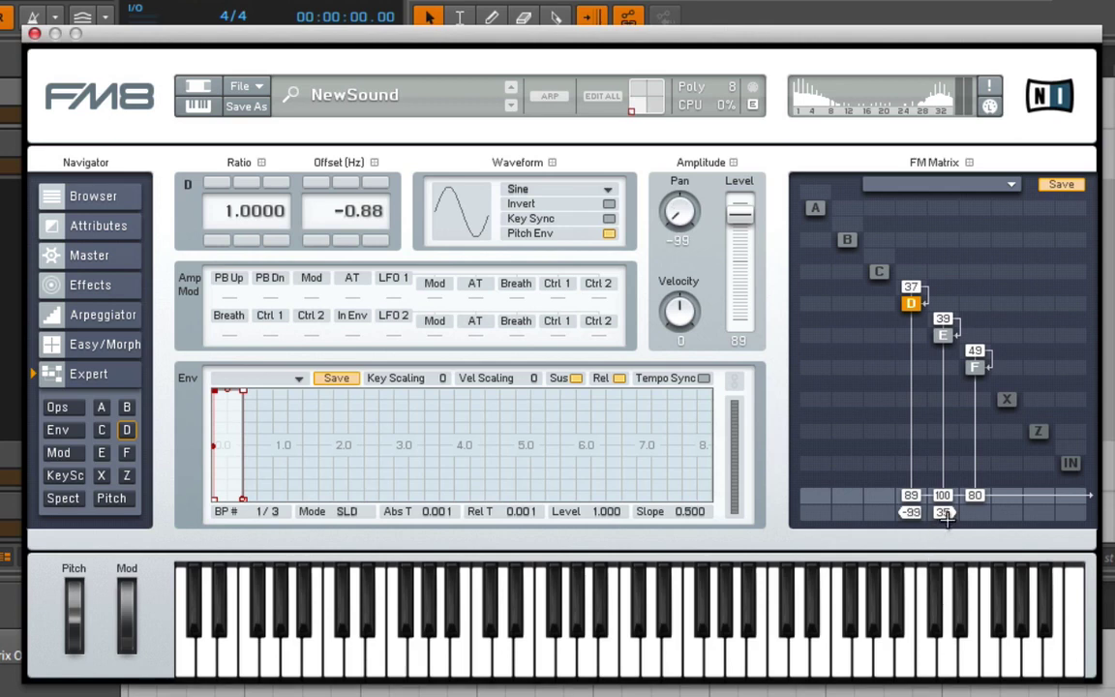
# Remove operators D and E from the output and clear the D and F feedback.
pyautogui.moveTo(910, 494); pyautogui.dragTo(942, 523)
pyautogui.moveTo(910, 287); pyautogui.dragTo(938, 313)
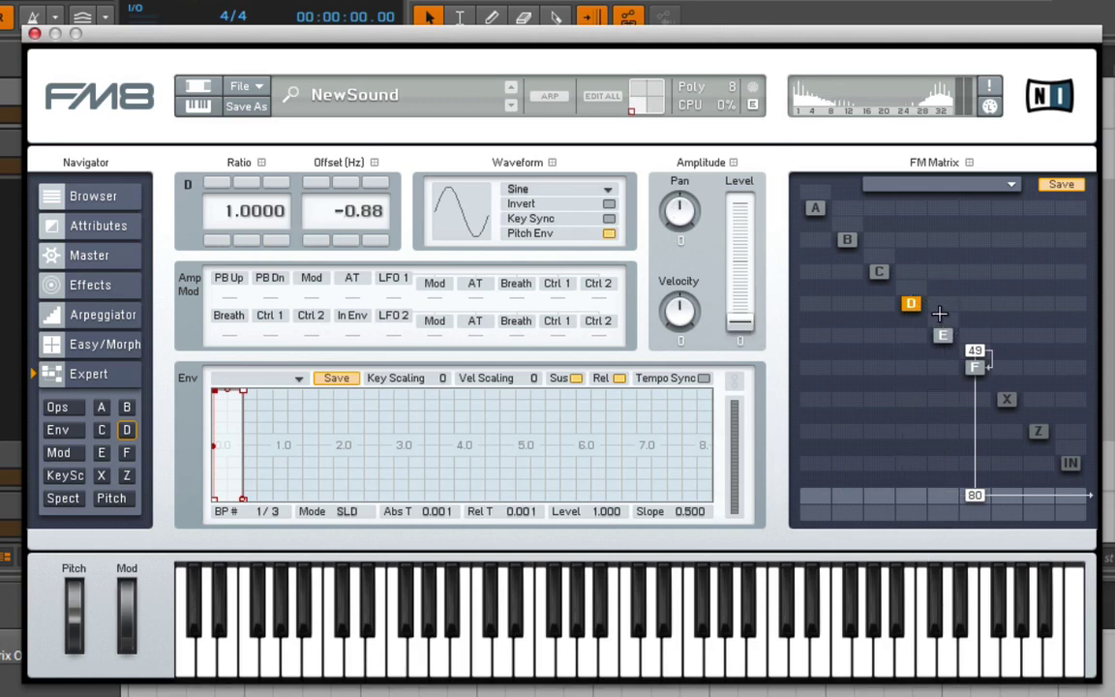
pyautogui.moveTo(994, 343); pyautogui.dragTo(929, 338)
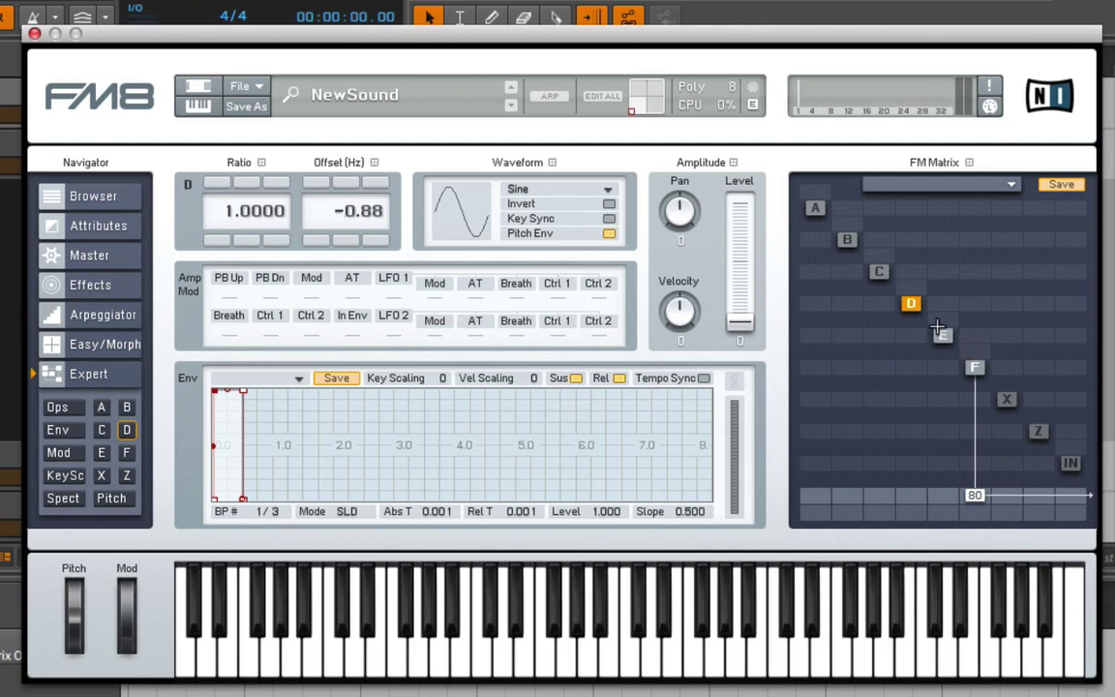
# Connect operator E as a modulator of operator F in the FM Matrix.
pyautogui.click(940, 335)
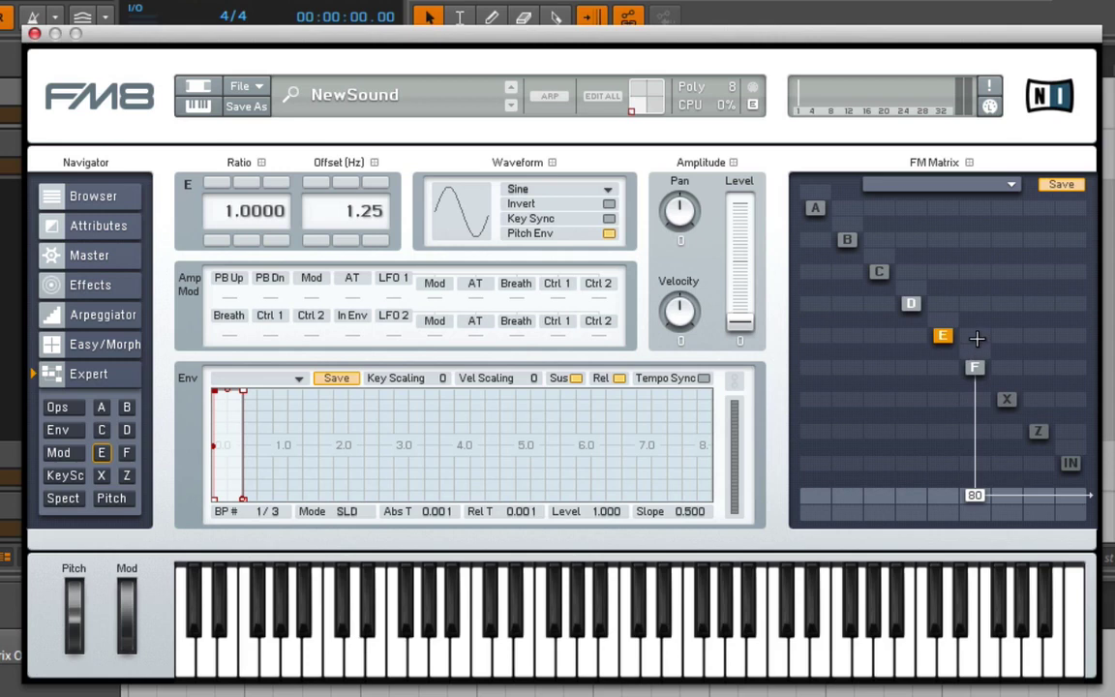
pyautogui.moveTo(977, 337); pyautogui.dragTo(983, 223)
pyautogui.moveTo(942, 336); pyautogui.dragTo(748, 275)
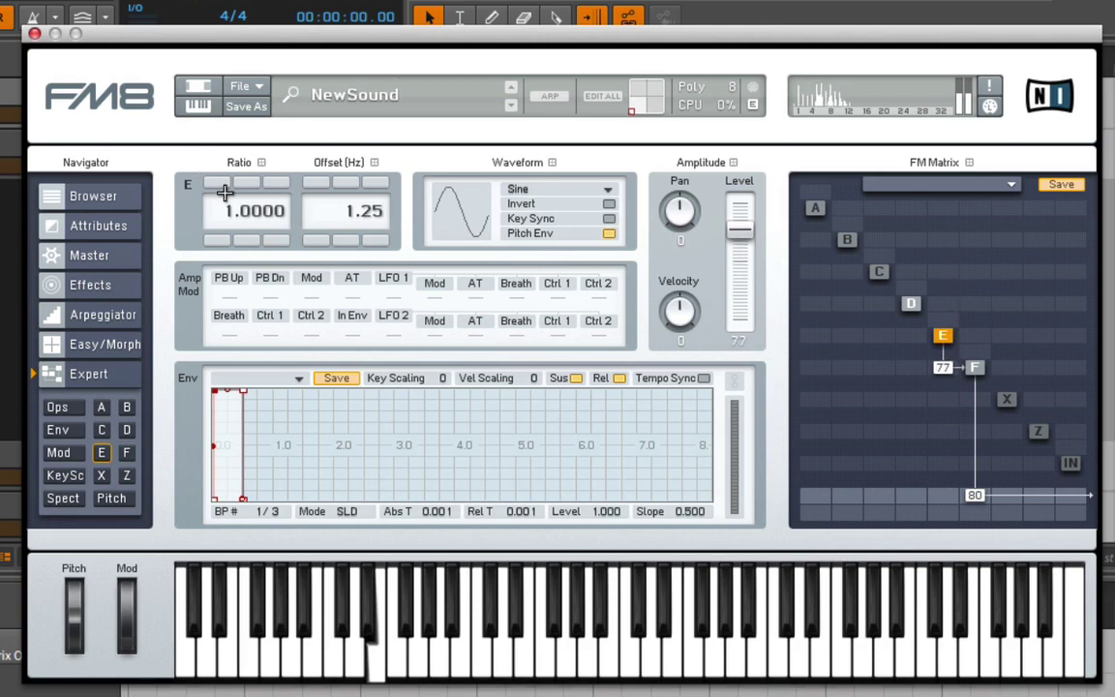
# Set E's offset to 0 Hz and ratio to 3.0000, and raise E→F modulation to 100.
pyautogui.doubleClick(371, 218)
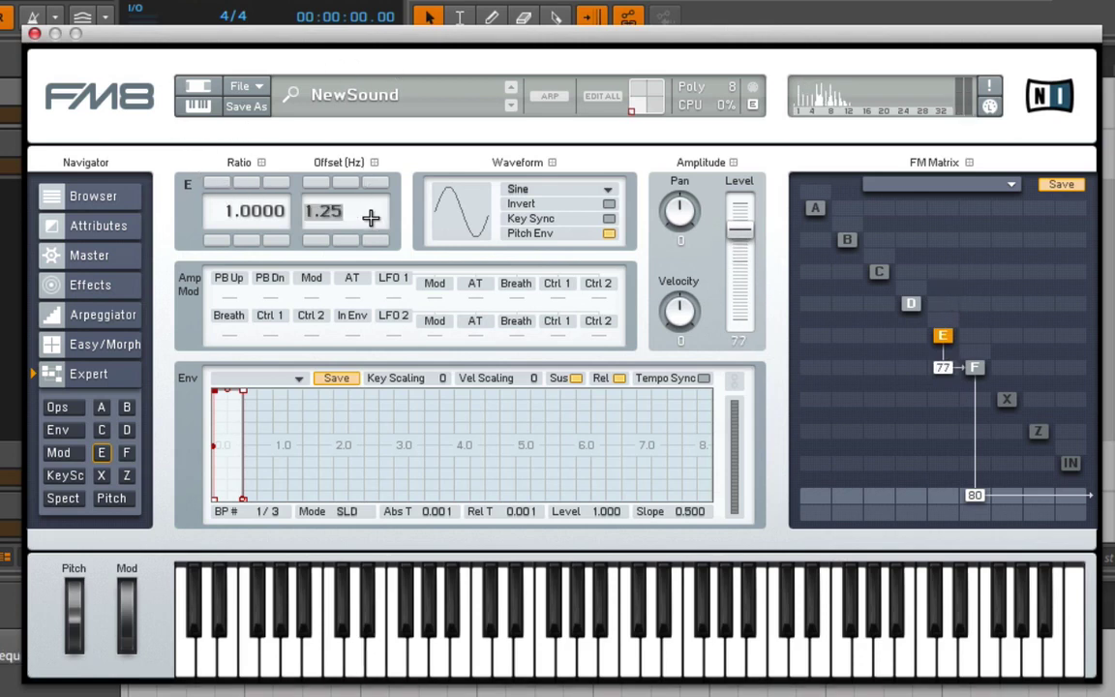
pyautogui.write('0')
pyautogui.press('Return')
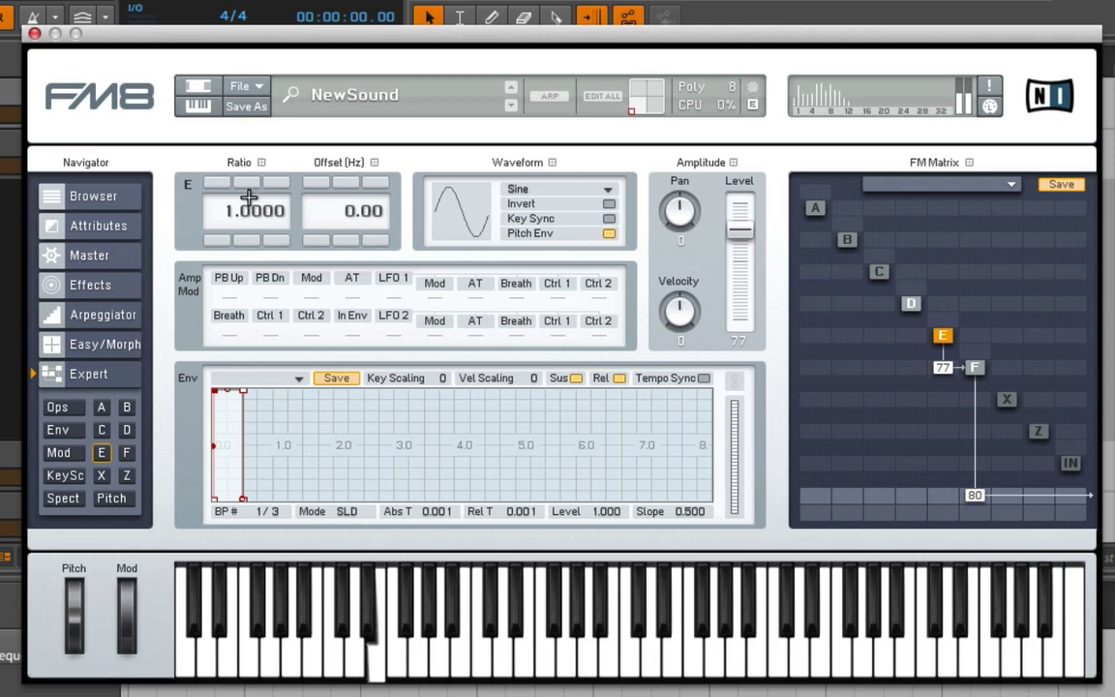
pyautogui.click(217, 184)
pyautogui.click(217, 183)
pyautogui.click(217, 184)
pyautogui.click(217, 184)
pyautogui.click(217, 184)
pyautogui.click(217, 184)
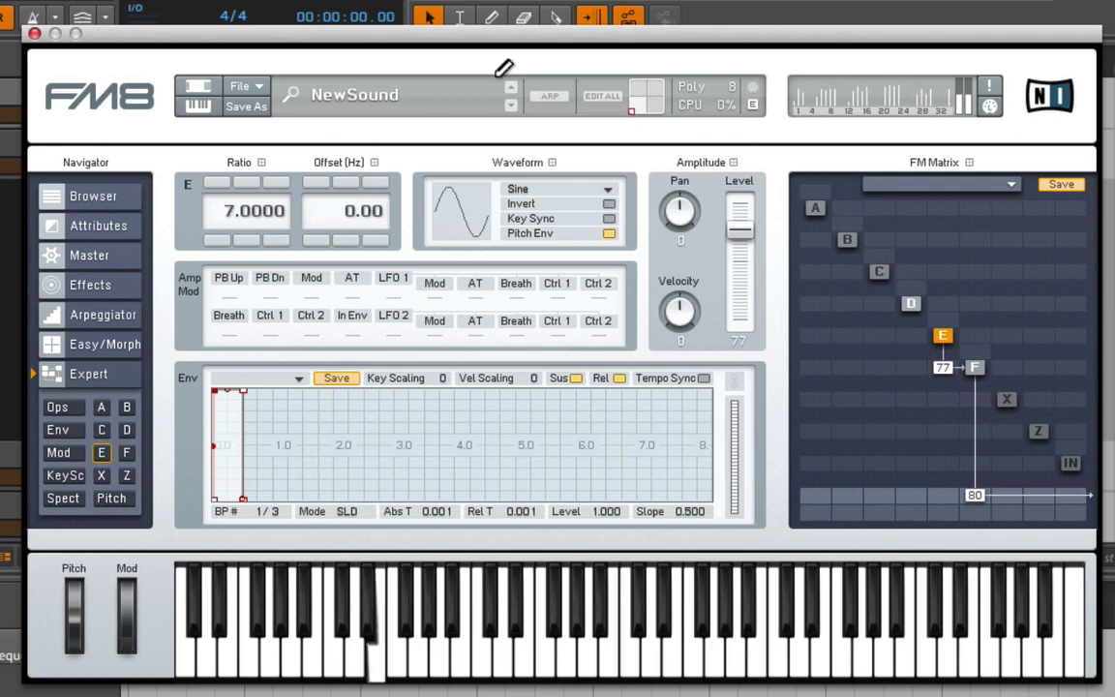
pyautogui.click(220, 240)
pyautogui.click(220, 241)
pyautogui.click(219, 241)
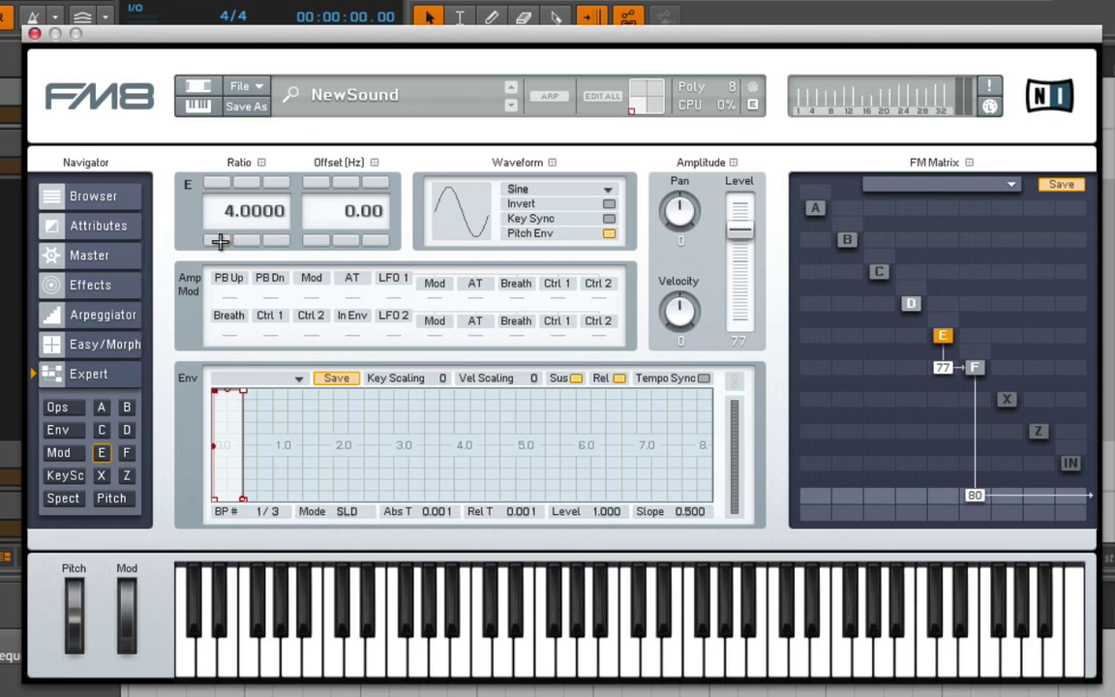
pyautogui.click(220, 241)
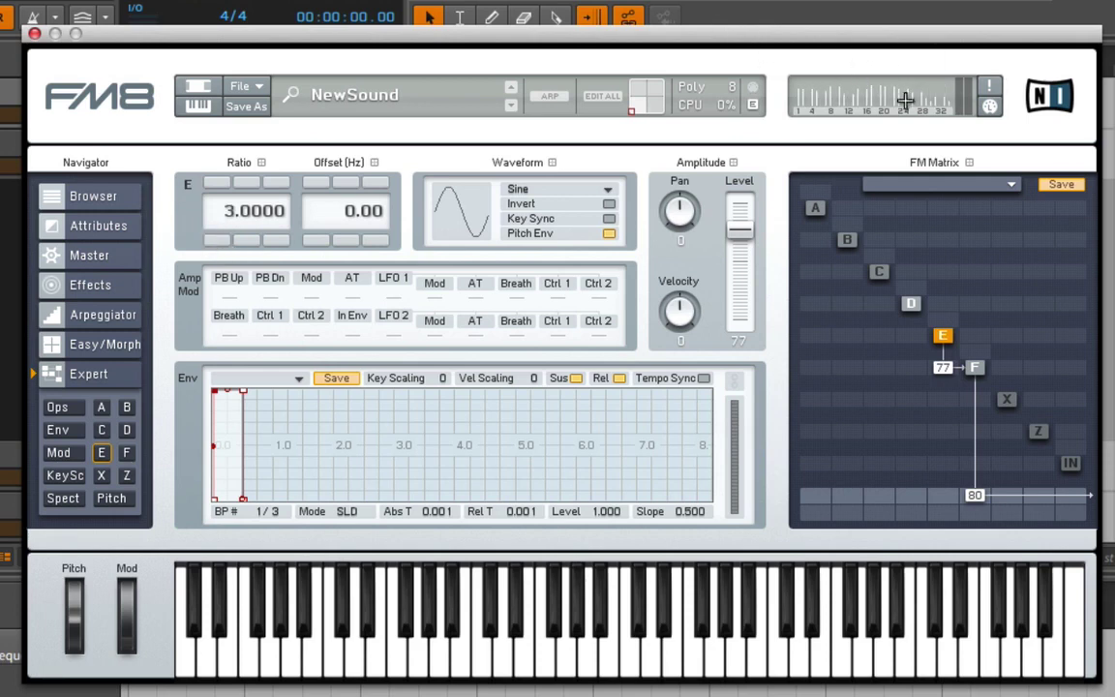
pyautogui.moveTo(943, 371); pyautogui.dragTo(948, 284)
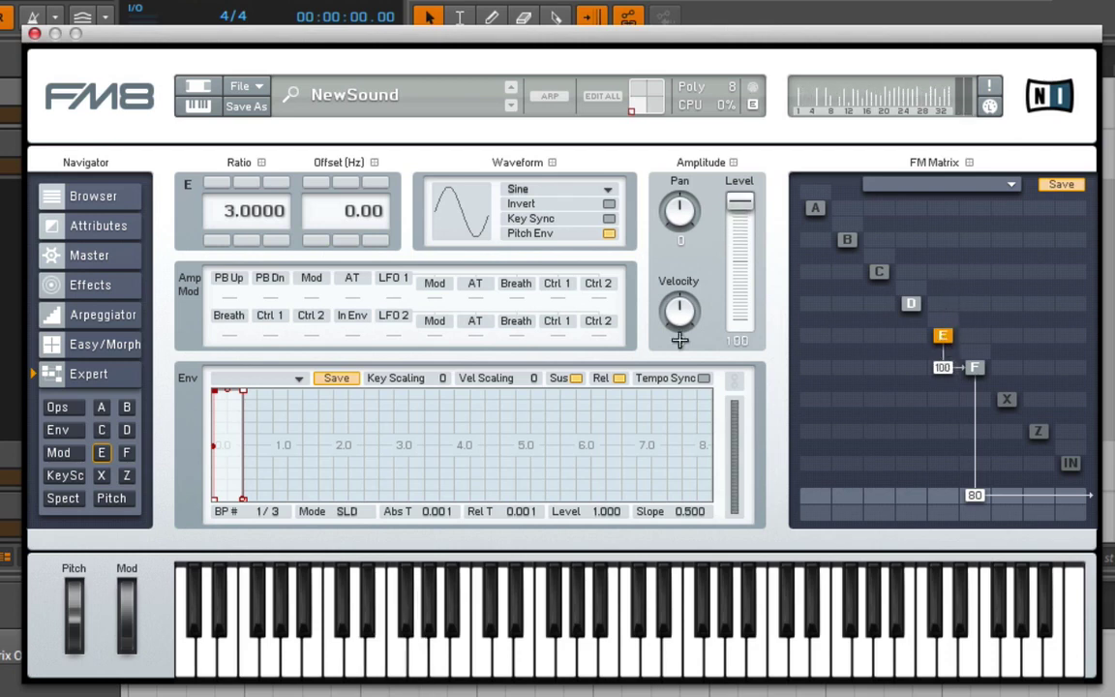
# Reshape E's envelope with a new breakpoint at 4.013 s, level 0.847, and enable Tempo Sync.
pyautogui.moveTo(217, 383); pyautogui.dragTo(393, 360)
pyautogui.moveTo(412, 497); pyautogui.dragTo(654, 499)
pyautogui.moveTo(423, 389); pyautogui.dragTo(540, 453)
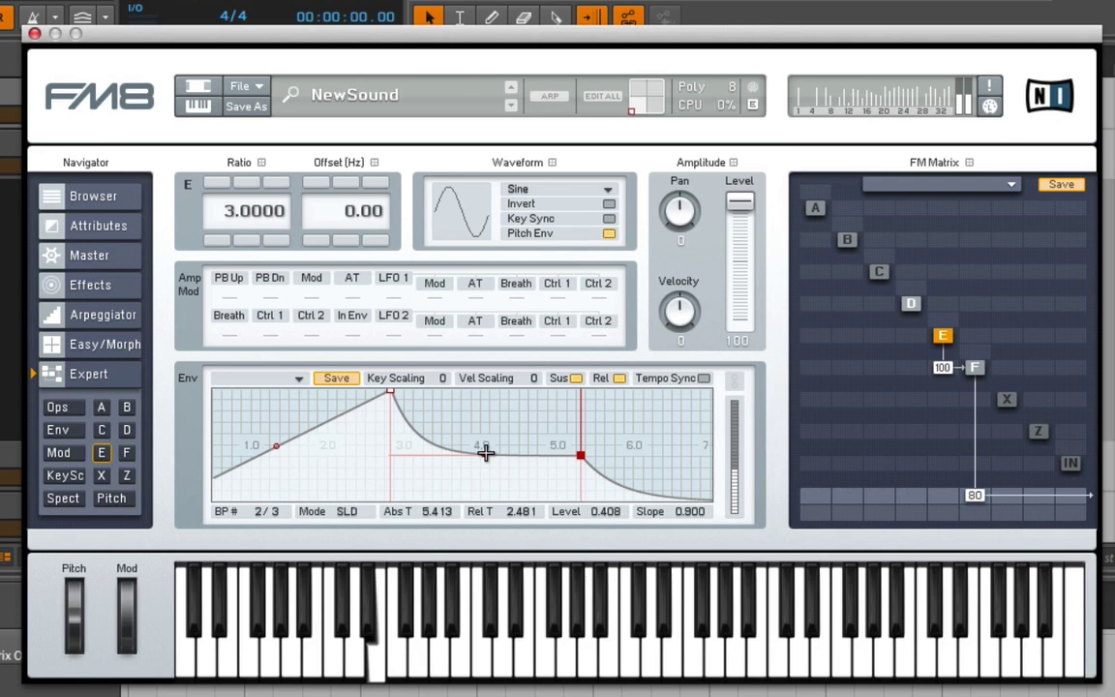
pyautogui.doubleClick(528, 453)
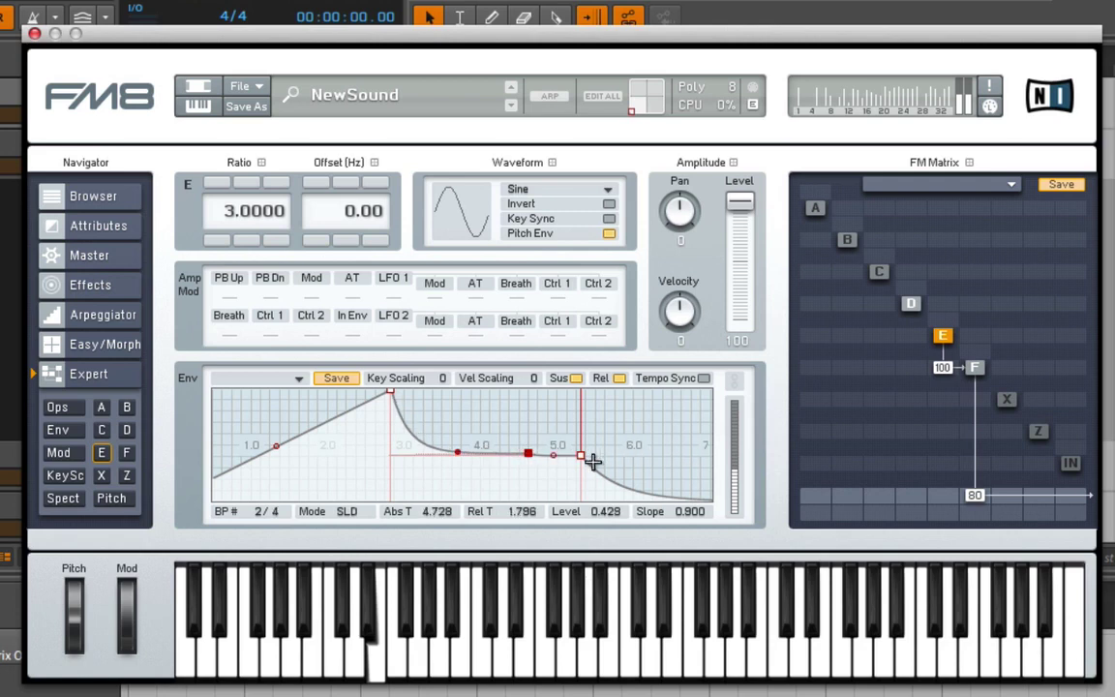
pyautogui.moveTo(529, 453); pyautogui.dragTo(472, 405)
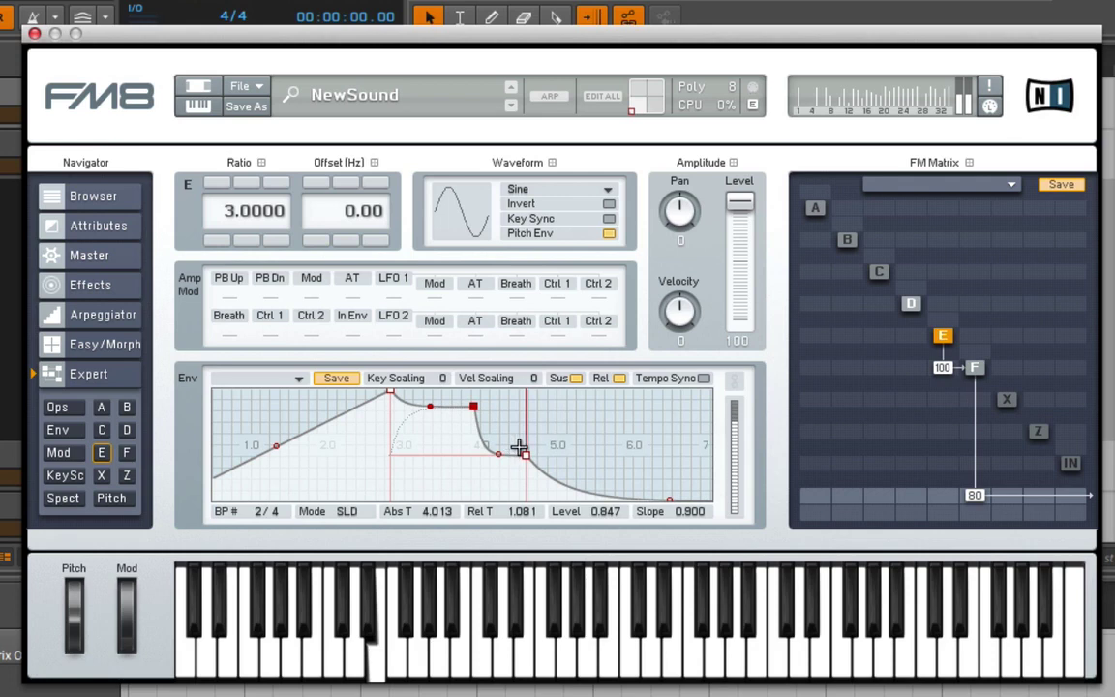
pyautogui.click(704, 377)
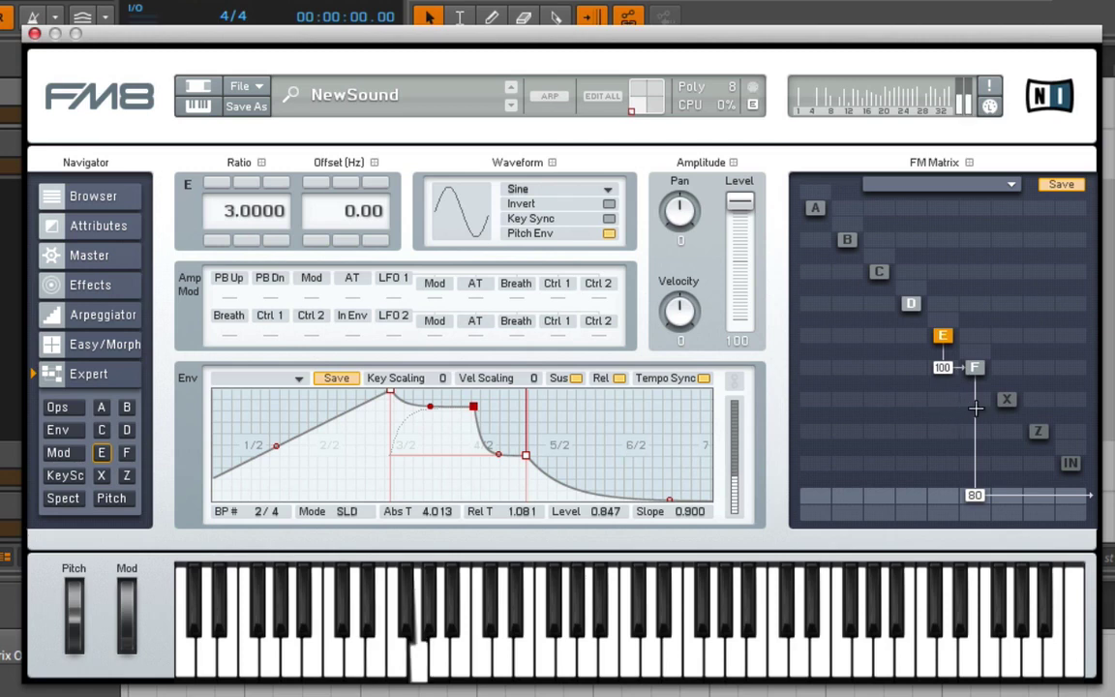
# Lengthen operator F's envelope decay and detune operator E by +3.09 Hz.
pyautogui.click(974, 366)
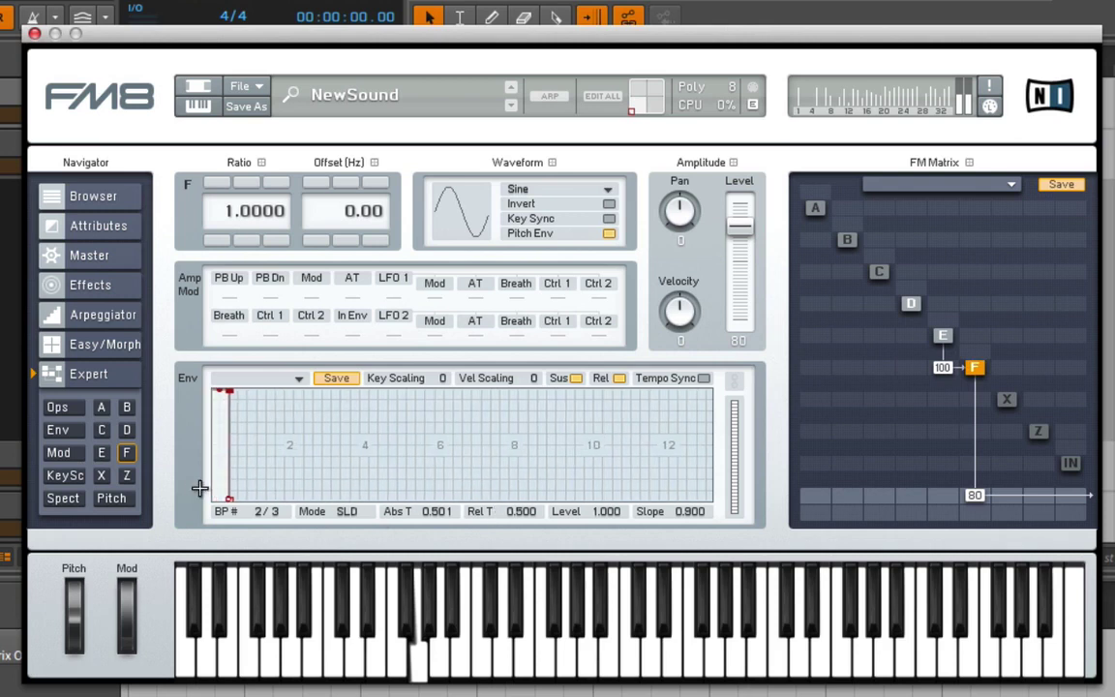
pyautogui.moveTo(229, 489); pyautogui.dragTo(380, 457)
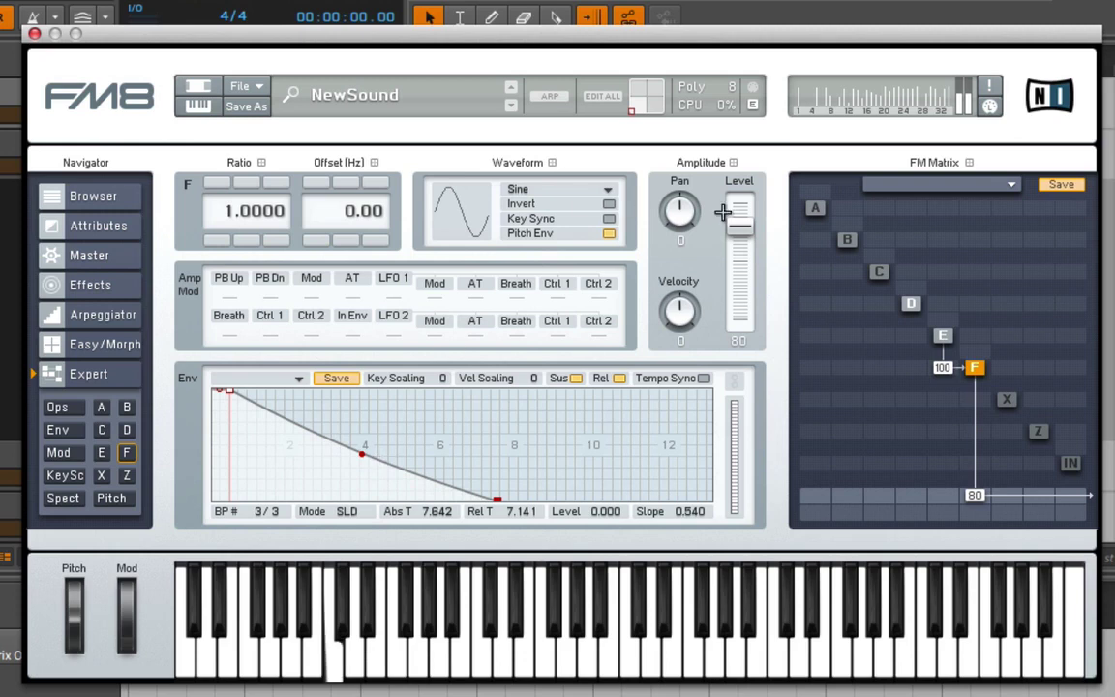
pyautogui.click(942, 334)
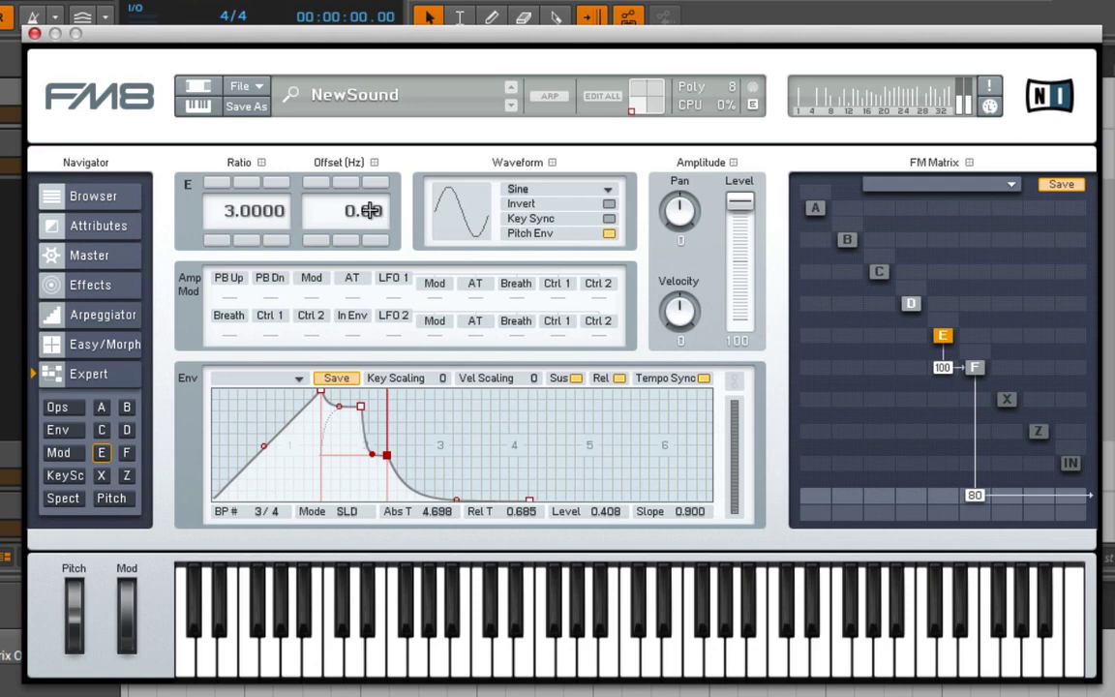
pyautogui.moveTo(367, 211)
pyautogui.mouseDown()
pyautogui.moveTo(377, 205)
pyautogui.moveTo(379, 108)
pyautogui.moveTo(347, 64)
pyautogui.moveTo(331, 169)
pyautogui.moveTo(351, 196)
pyautogui.moveTo(366, 77)
pyautogui.moveTo(368, 204)
pyautogui.mouseUp()
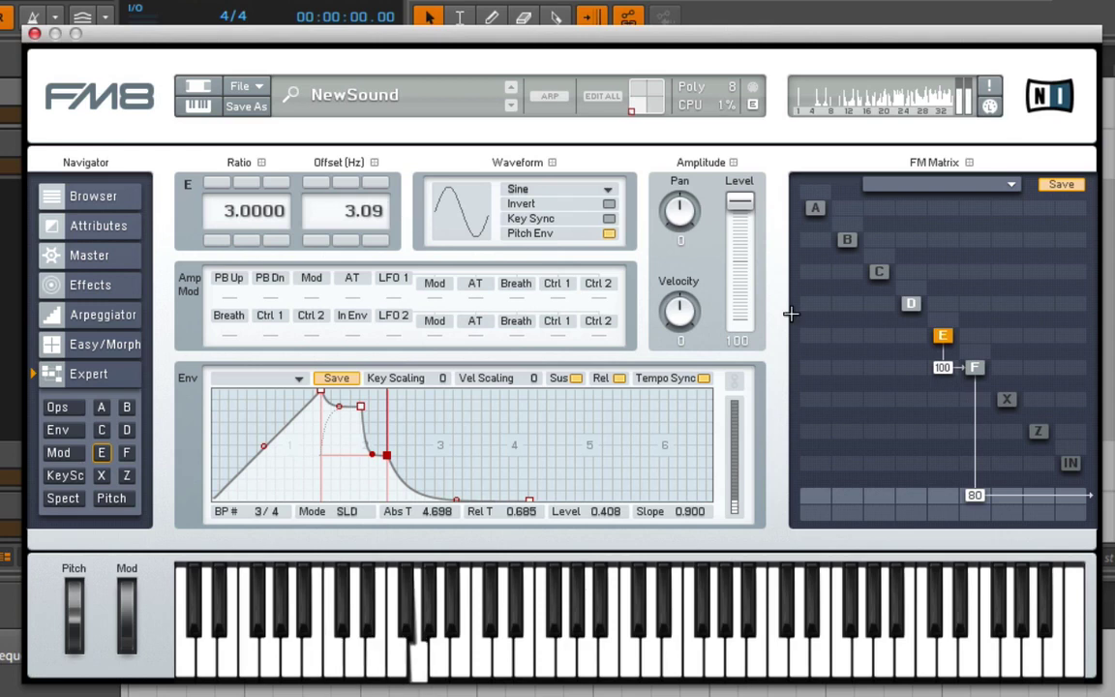
pyautogui.click(916, 301)
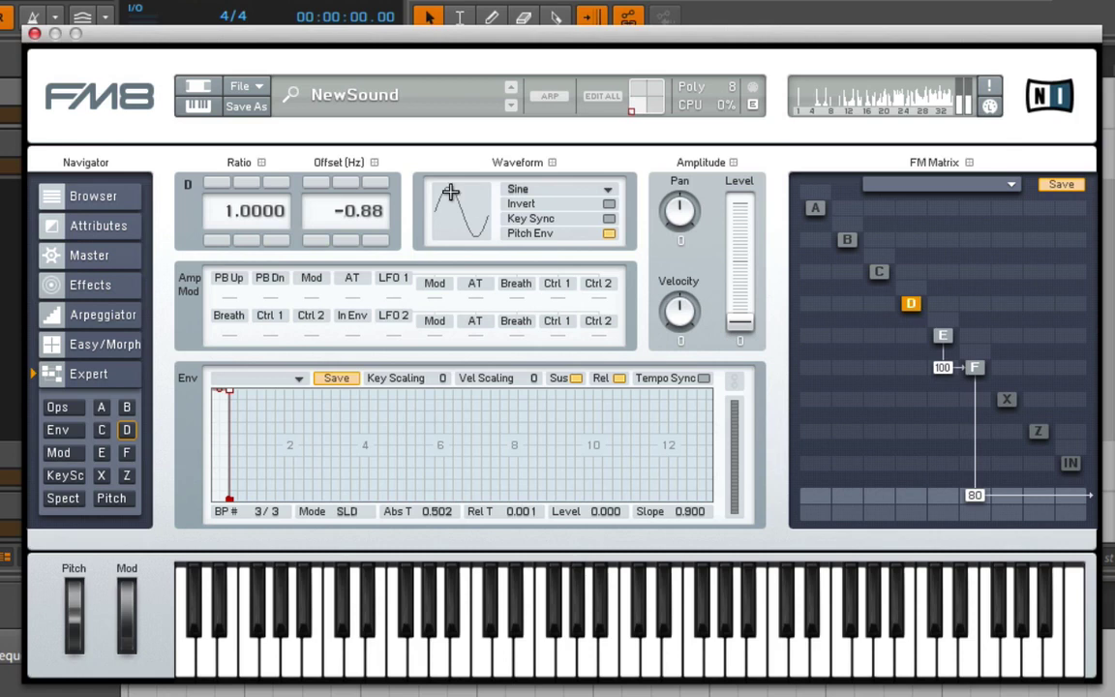
# Set operator D's frequency offset to 0 Hz and its ratio to 0.5.
pyautogui.doubleClick(387, 210)
pyautogui.write('0')
pyautogui.press('Return')
pyautogui.doubleClick(264, 211)
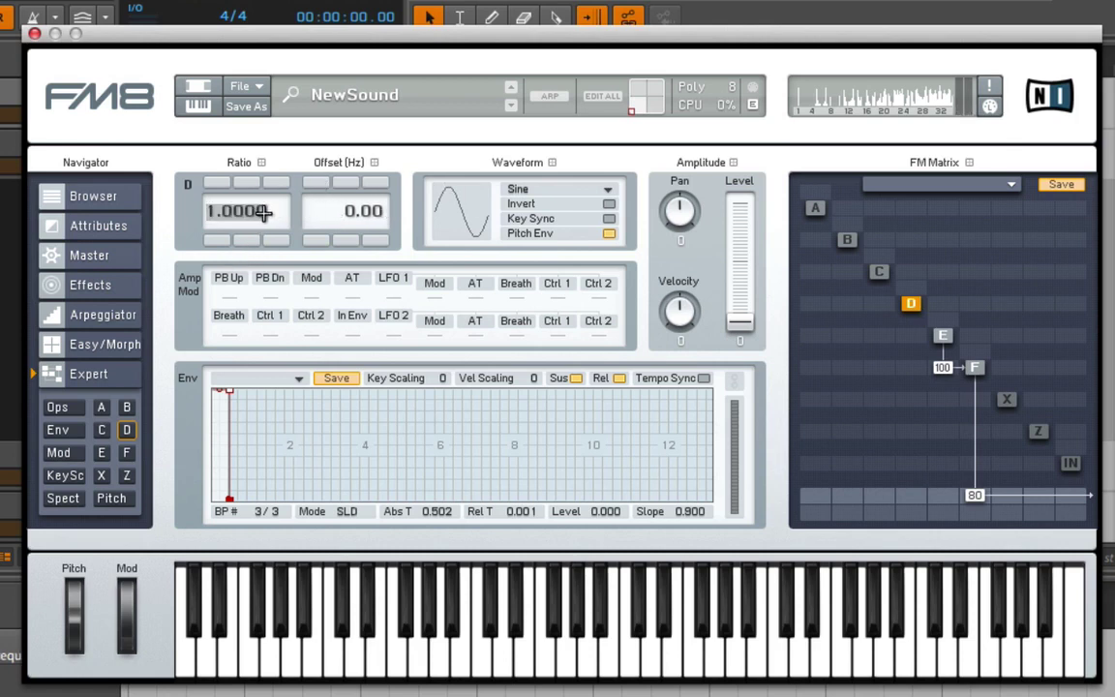
pyautogui.press('BackSpace')
pyautogui.write('0.5')
pyautogui.press('Return')
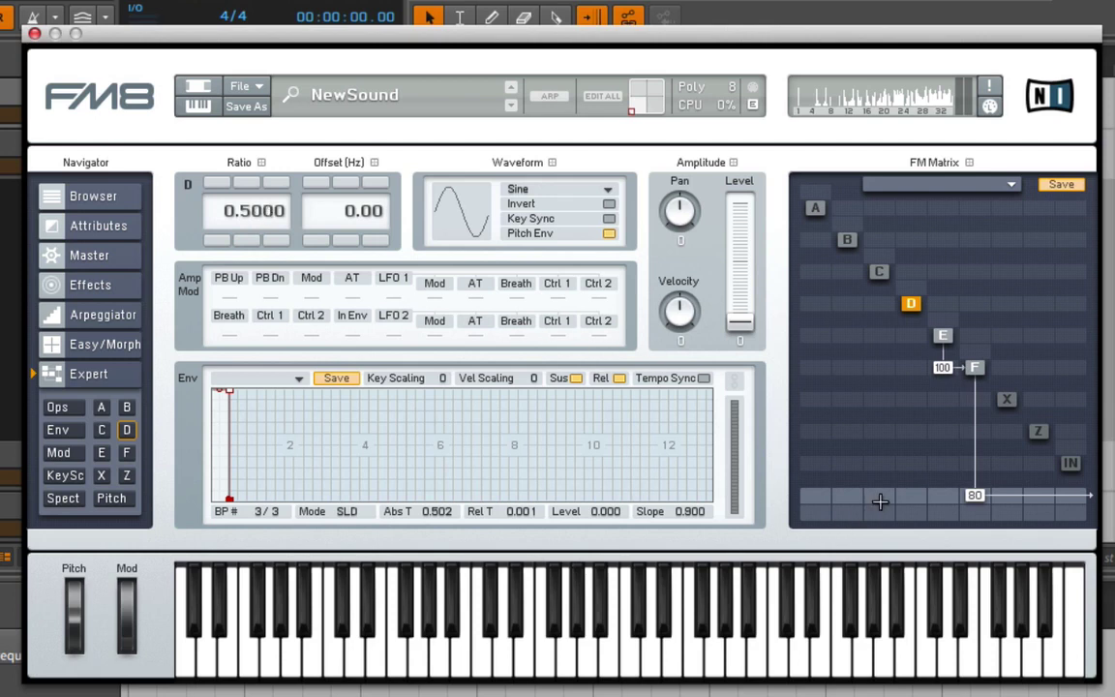
# Route D to the output at 100 with feedback 23 and modulation from E.
pyautogui.moveTo(911, 494); pyautogui.dragTo(979, 281)
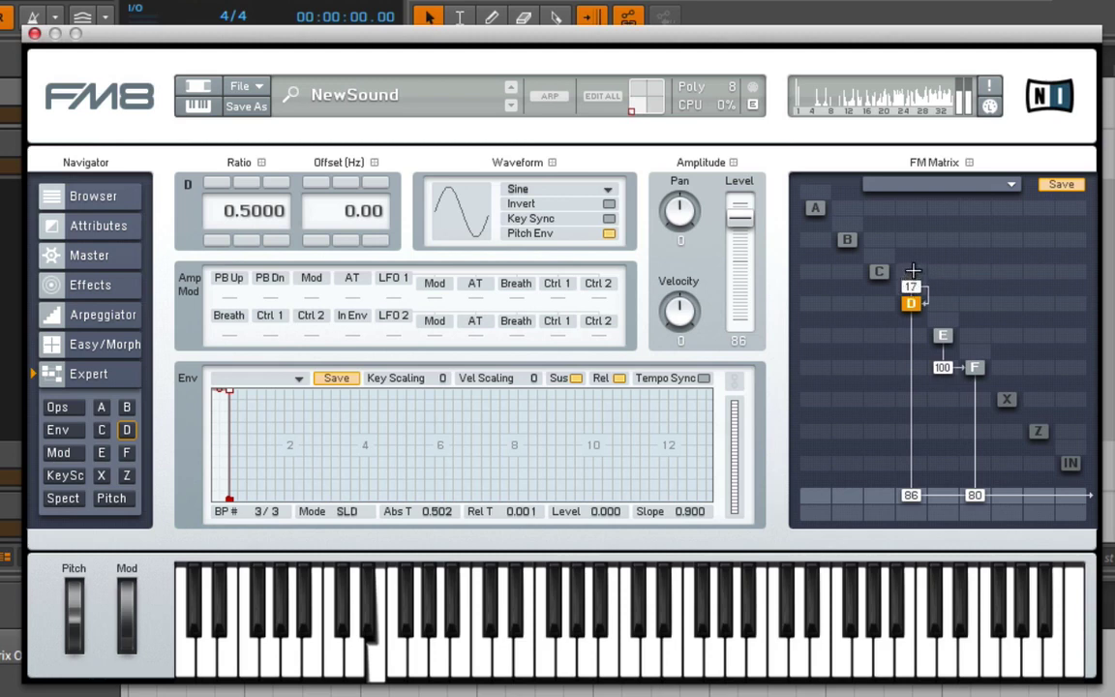
pyautogui.moveTo(912, 270); pyautogui.dragTo(918, 259)
pyautogui.moveTo(942, 303); pyautogui.dragTo(980, 303)
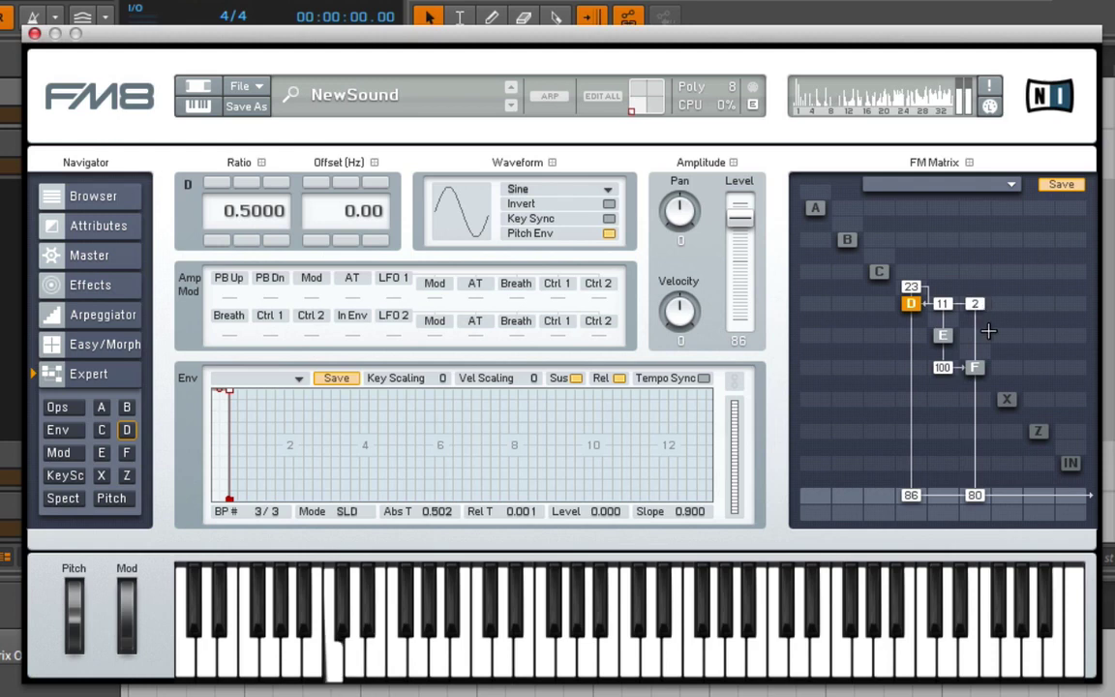
pyautogui.moveTo(739, 218); pyautogui.dragTo(741, 199)
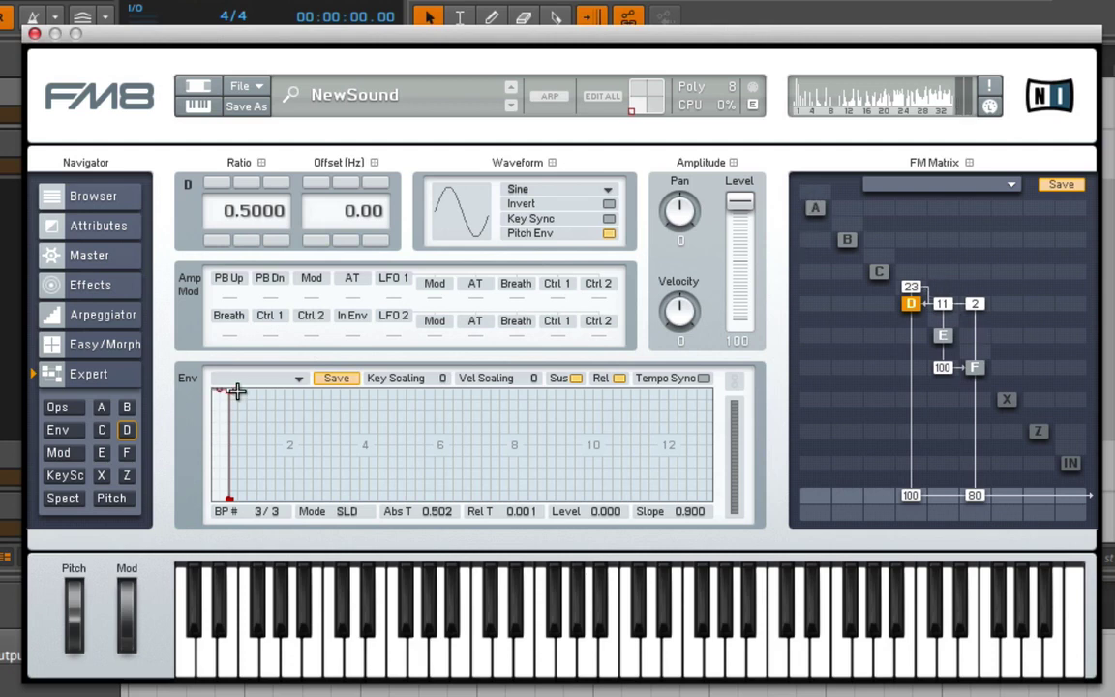
# Extend operator D's envelope so its final breakpoint fades to zero at 3.563 s.
pyautogui.moveTo(229, 498); pyautogui.dragTo(319, 483)
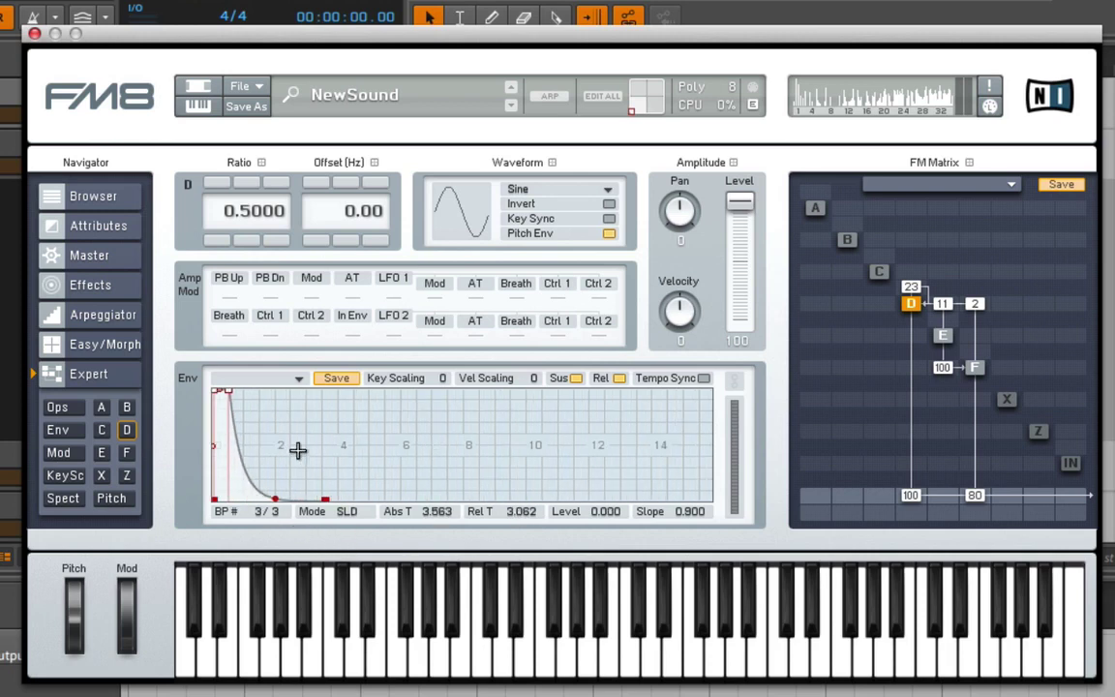